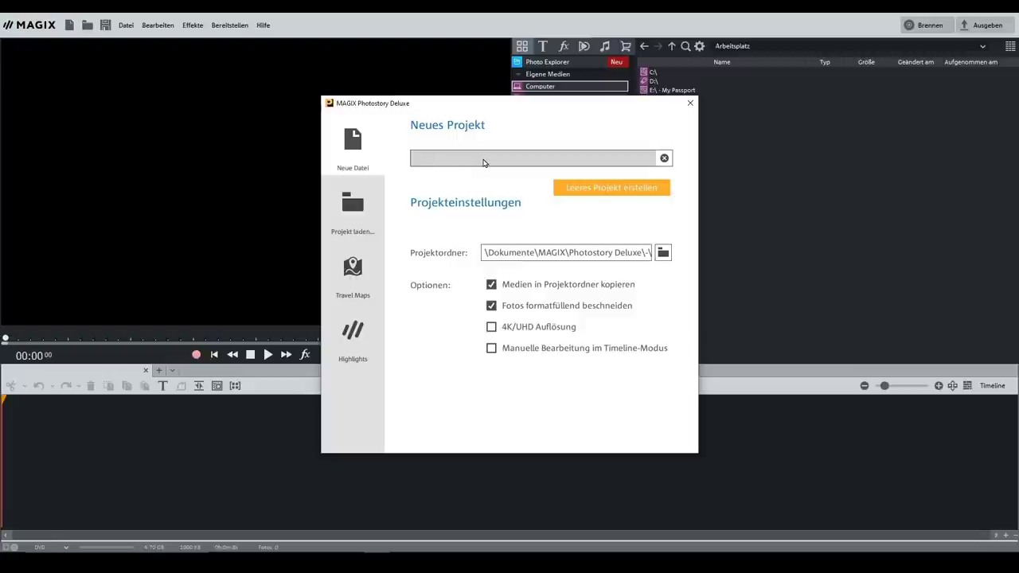
- Name the new project "1. Bennotorial Photostory Deluxe"
type("Bennotorial")
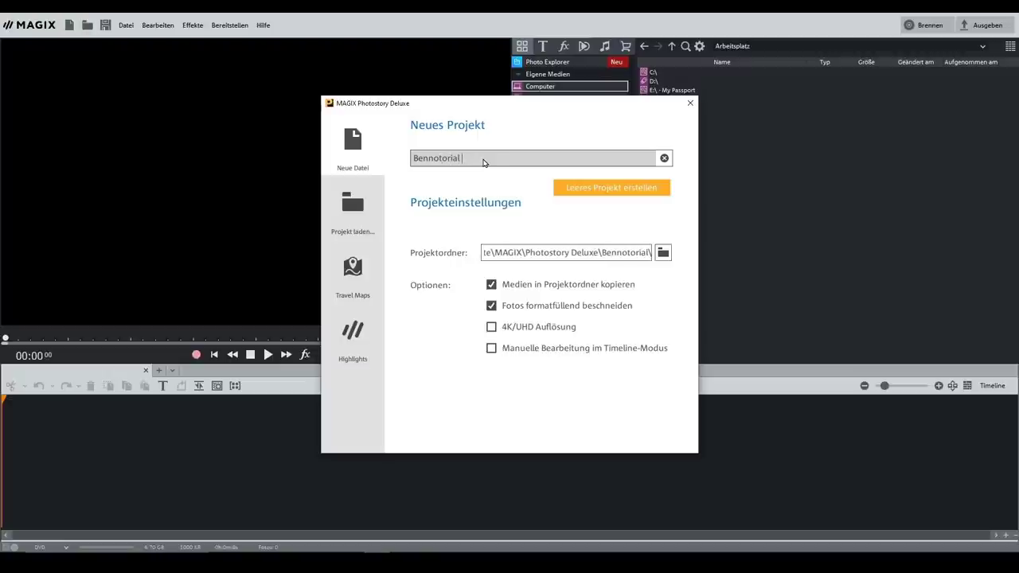
type(" Photost")
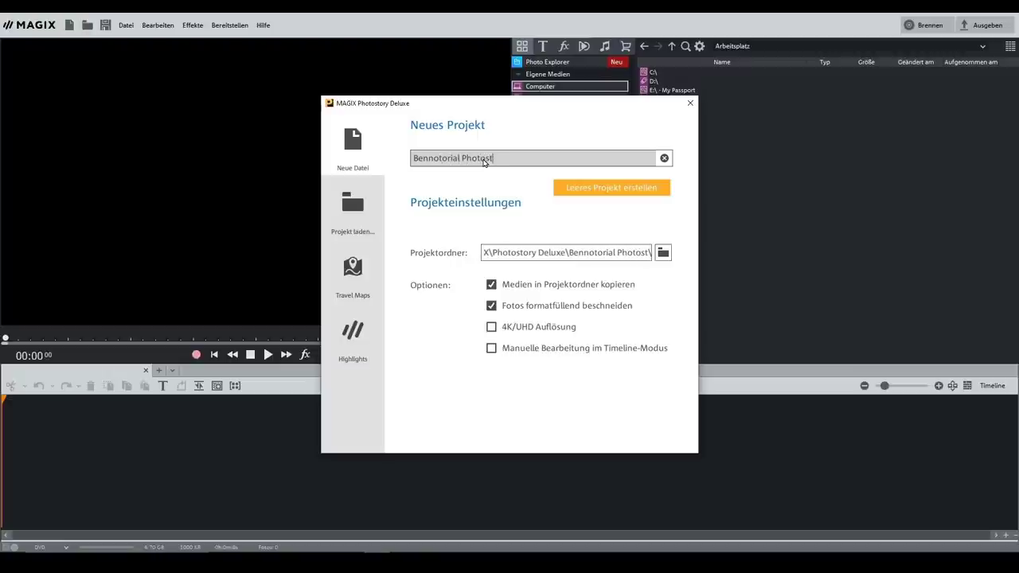
type("ory Deluxe")
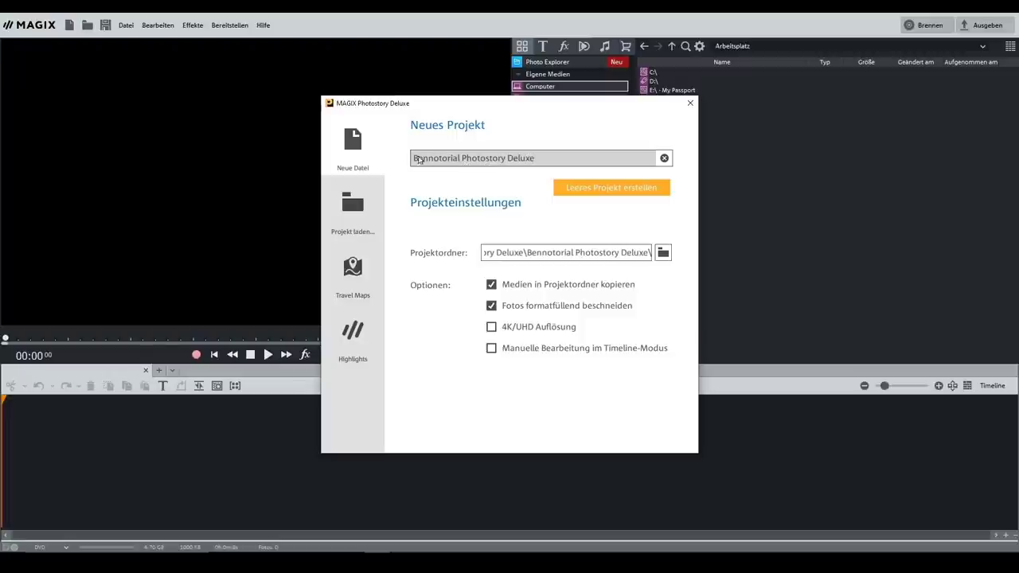
left_click(414, 158)
type("1.")
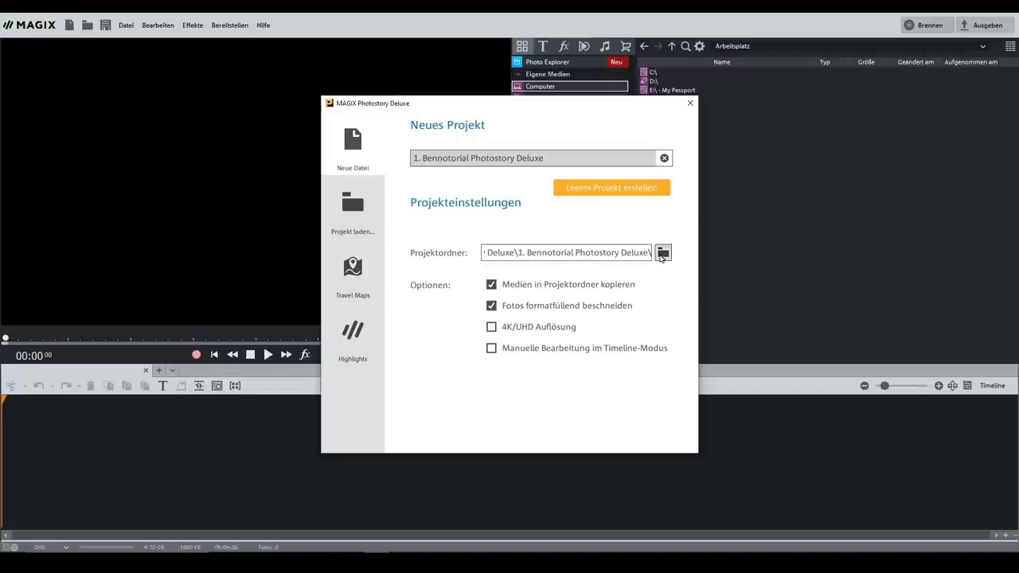
left_click(660, 253)
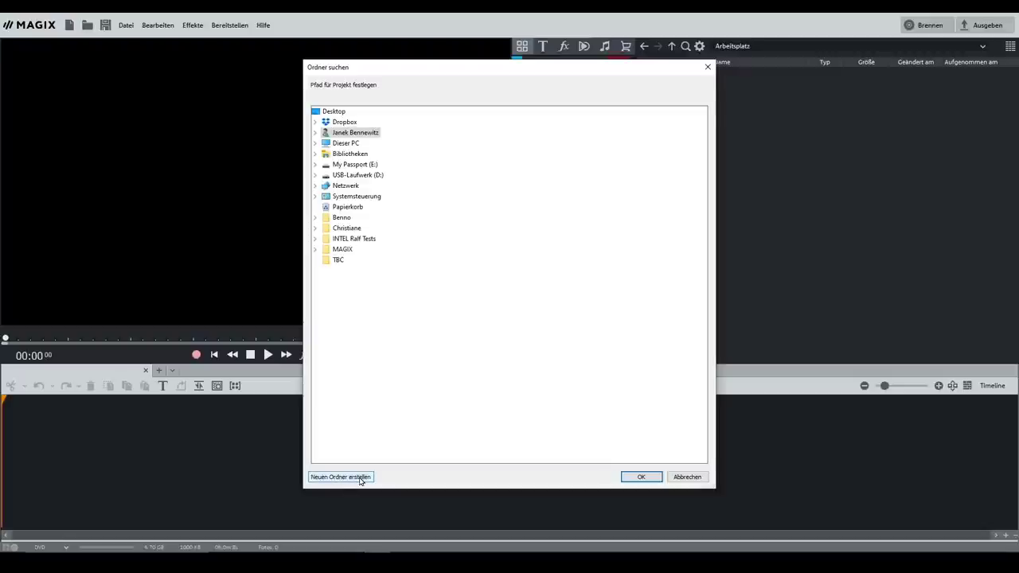
left_click(687, 477)
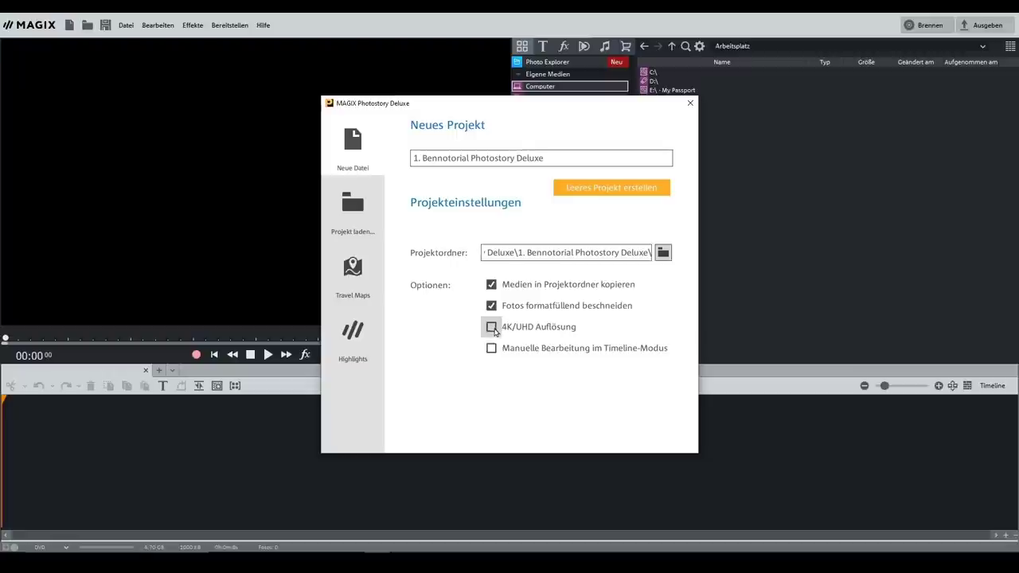
left_click(491, 327)
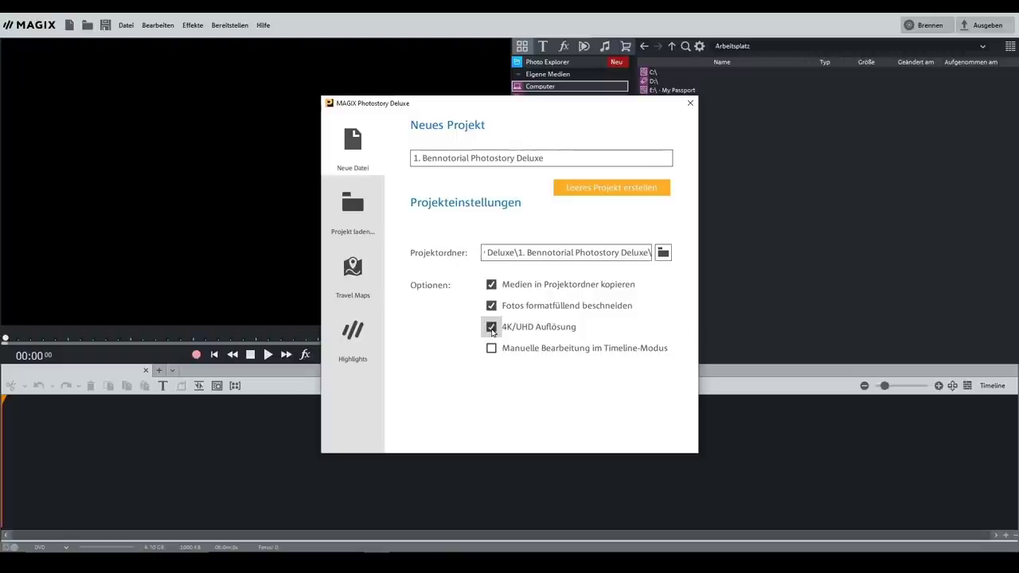
left_click(490, 328)
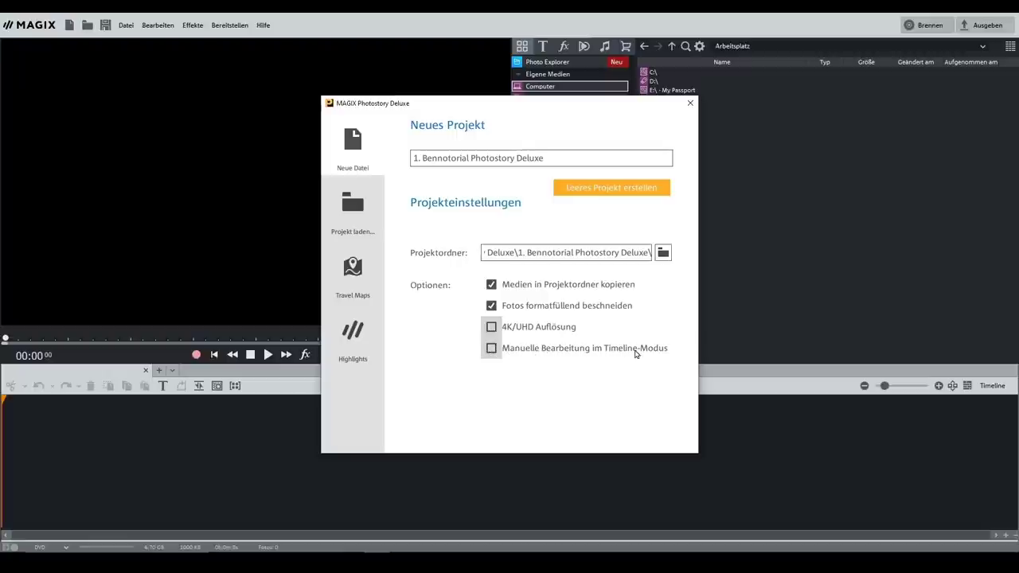
left_click(492, 349)
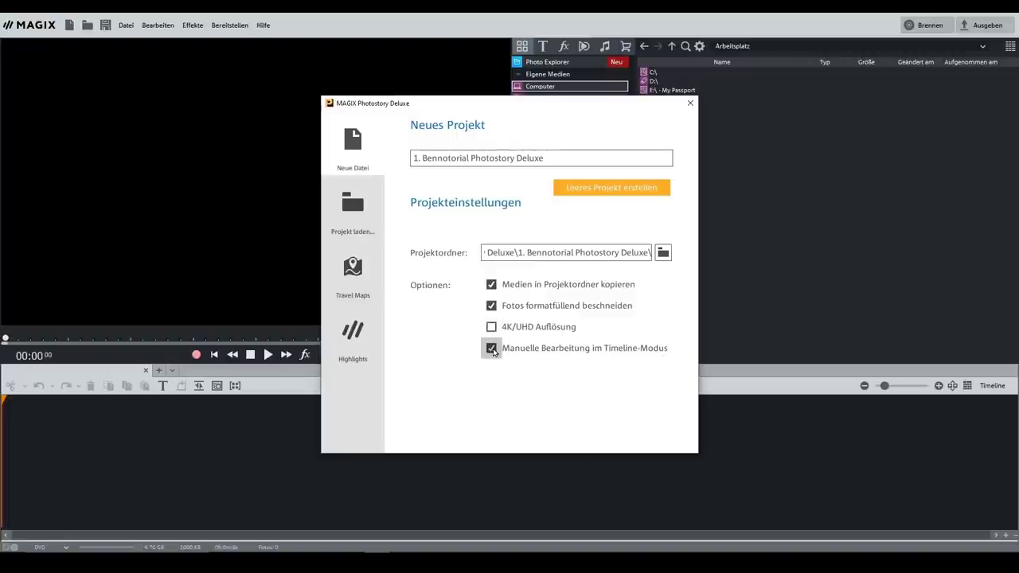
left_click(491, 349)
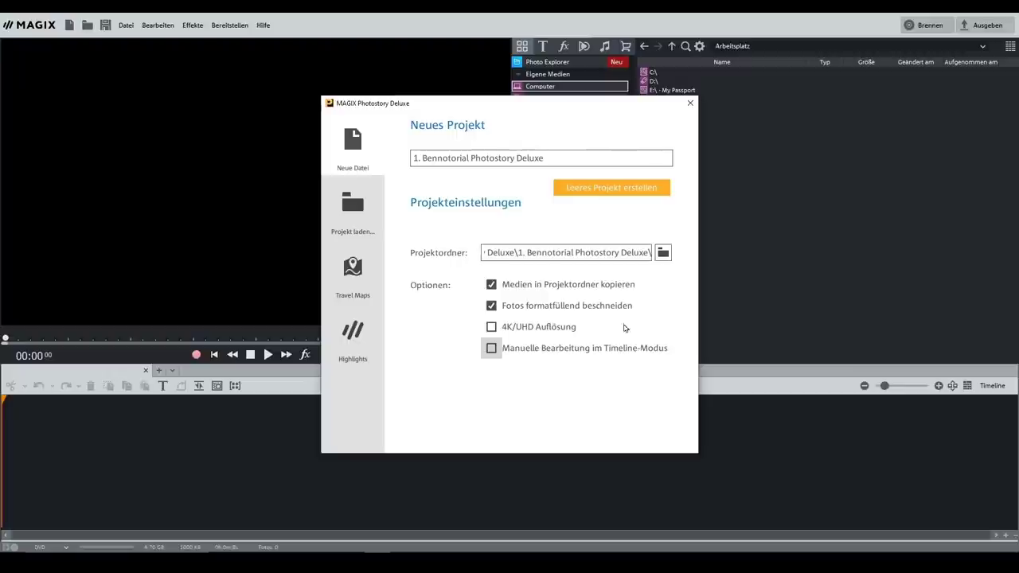
- Create the empty project with the current project settings
left_click(571, 185)
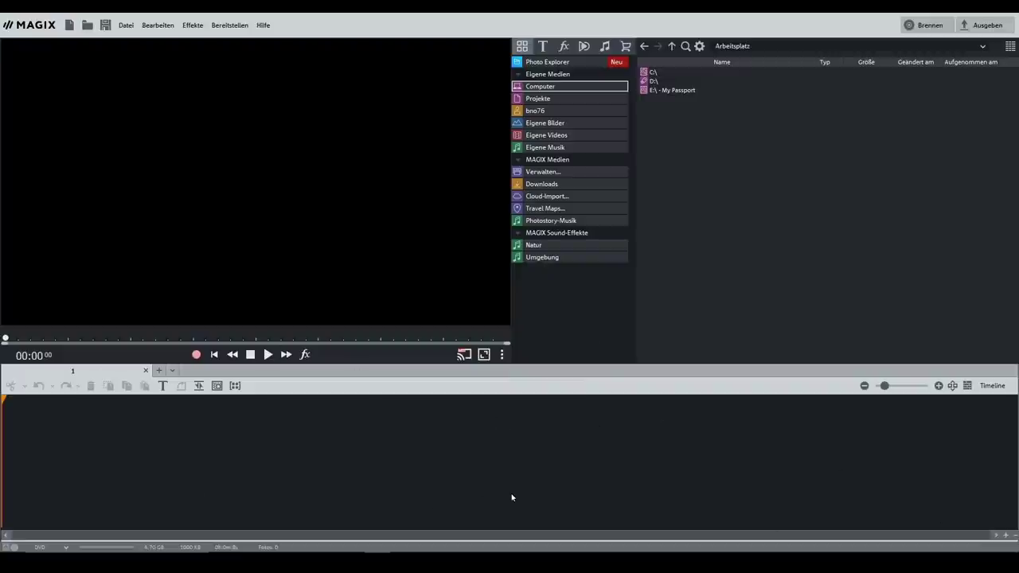
- Compare the empty project's timeline and storyboard views, ending in the storyboard
left_click(988, 387)
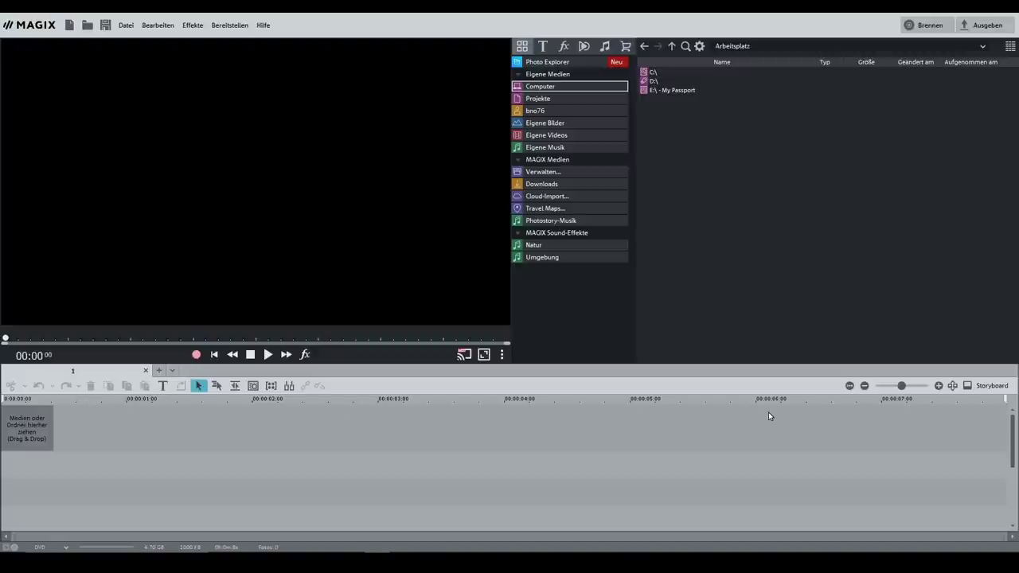
left_click(984, 388)
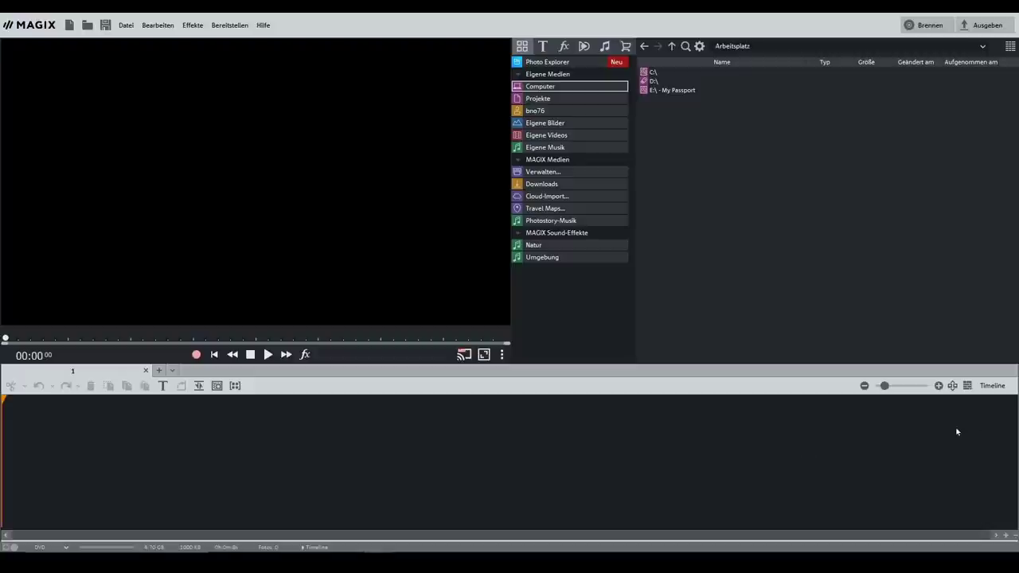
left_click(992, 385)
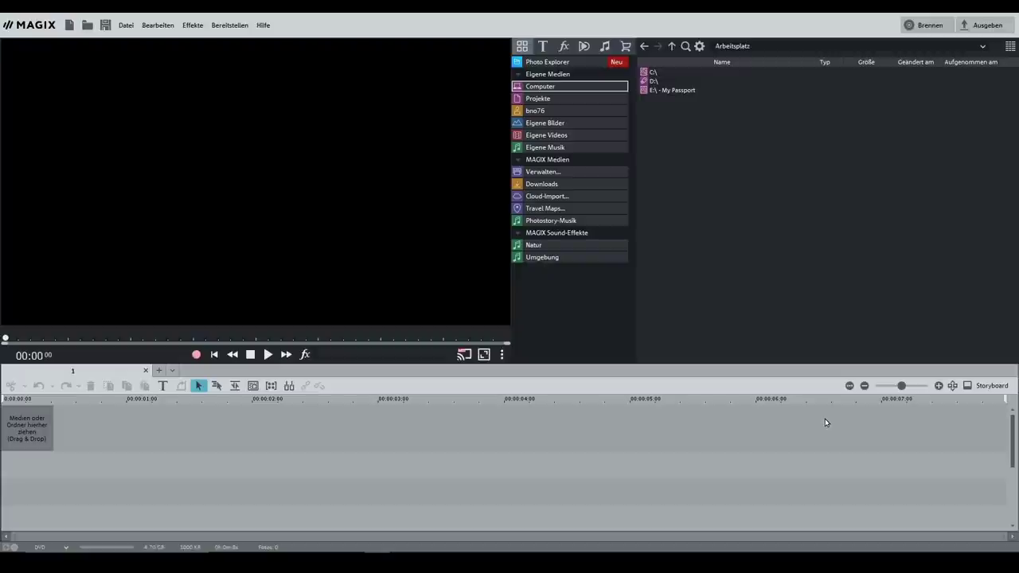
left_click(991, 385)
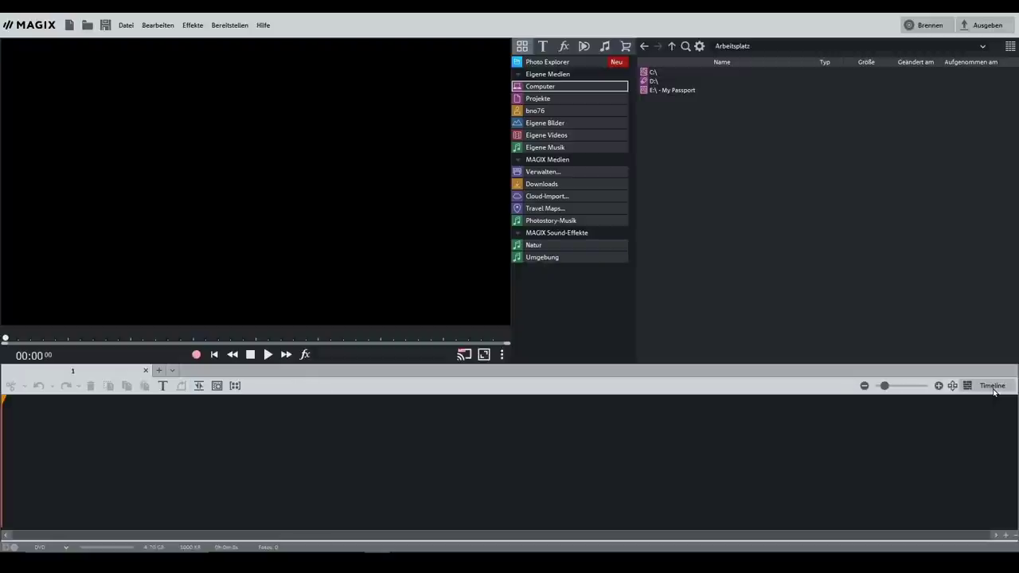
- Open the Sommer folder inside Eigene Bilder in the media pool
left_click(523, 48)
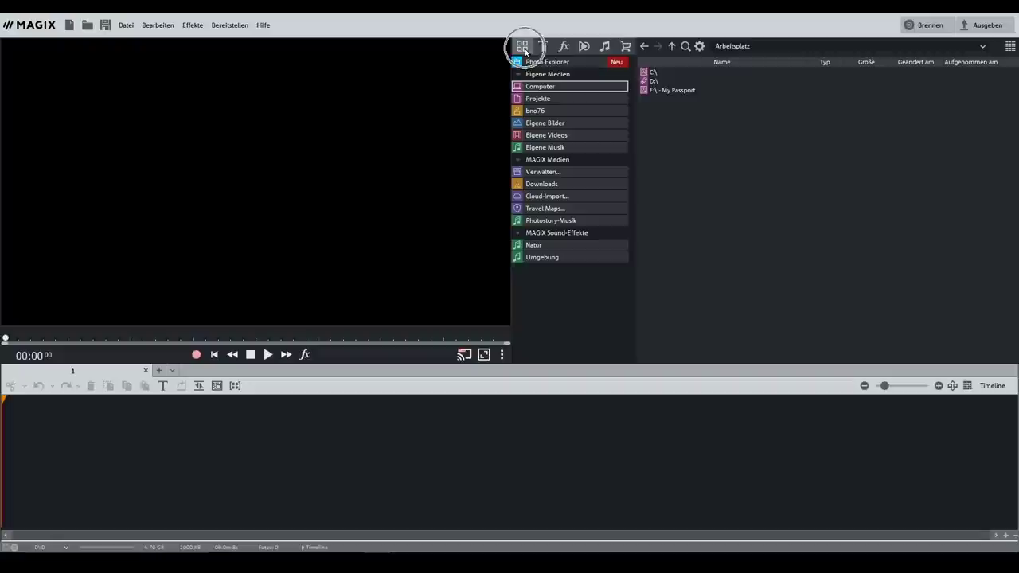
left_click(588, 126)
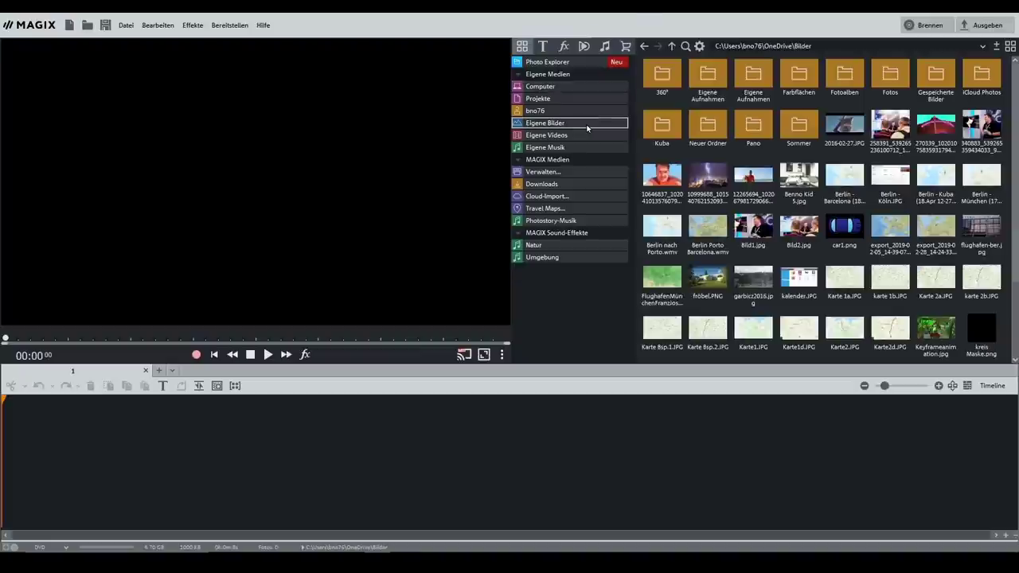
double_click(800, 127)
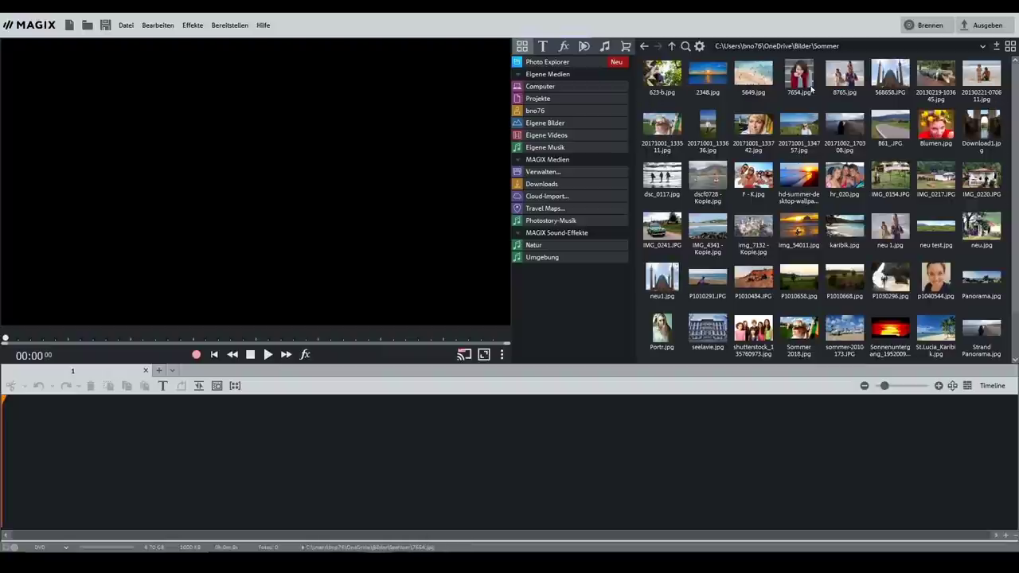
- Preview several photos from the Sommer folder, including 5649.jpg and 20171001_133511.jpg
left_click(746, 79)
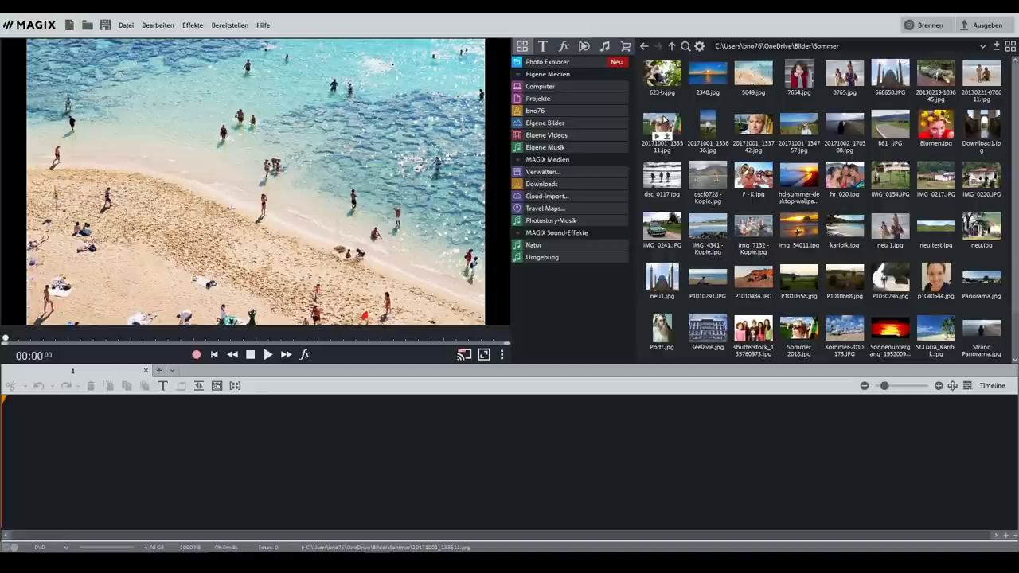
left_click(657, 138)
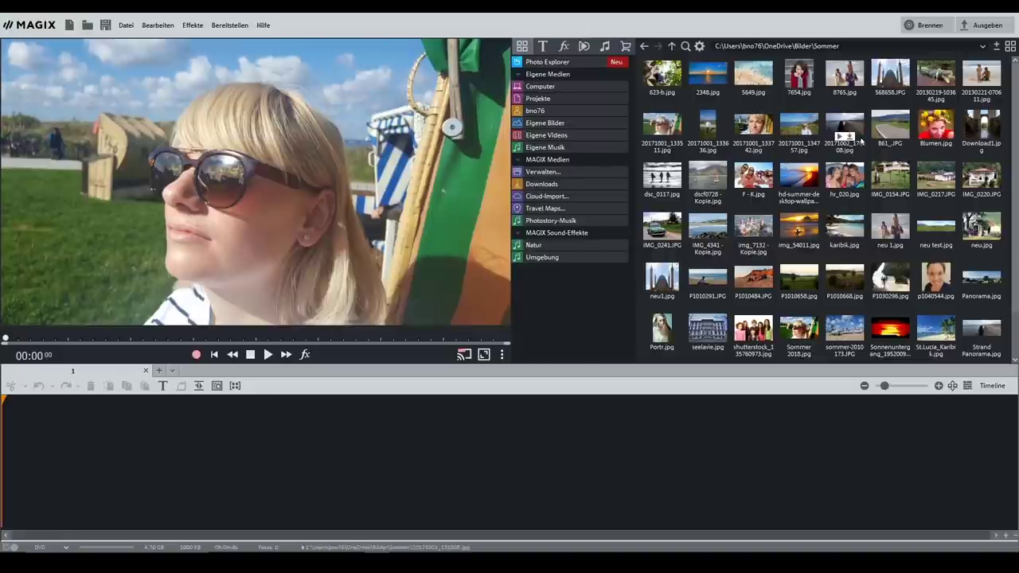
left_click(842, 136)
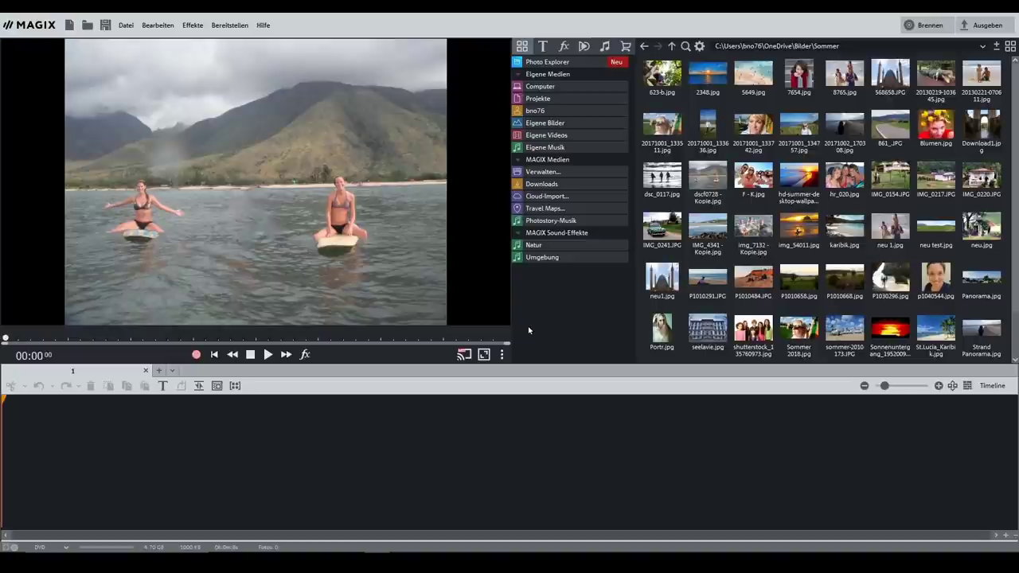
- Add the photos 20171001_133742.jpg, 20171001_134757.jpg, dsc_0117.jpg and IMG_0154.JPG to the storyboard in this order
left_click(759, 139)
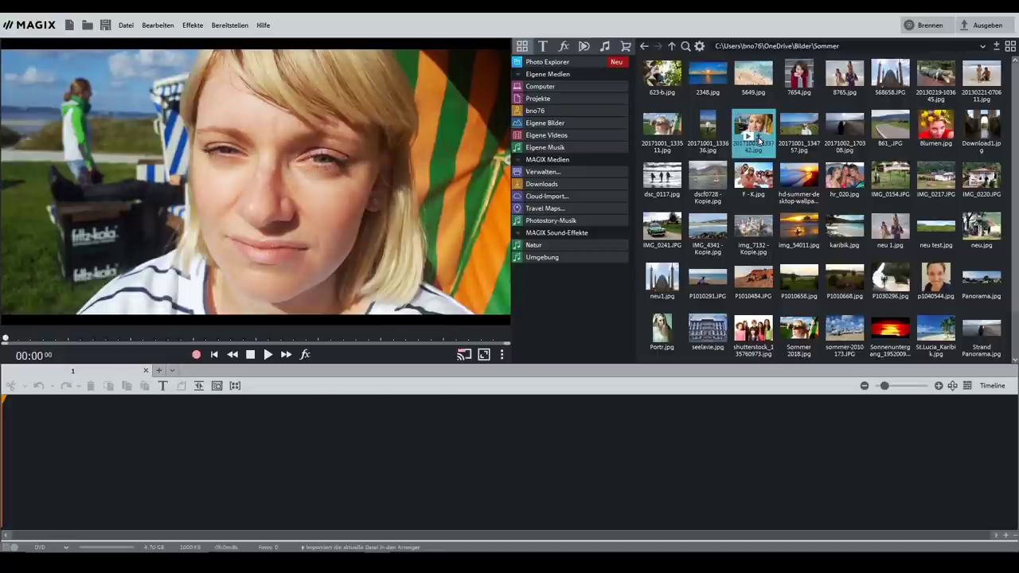
left_click(758, 140)
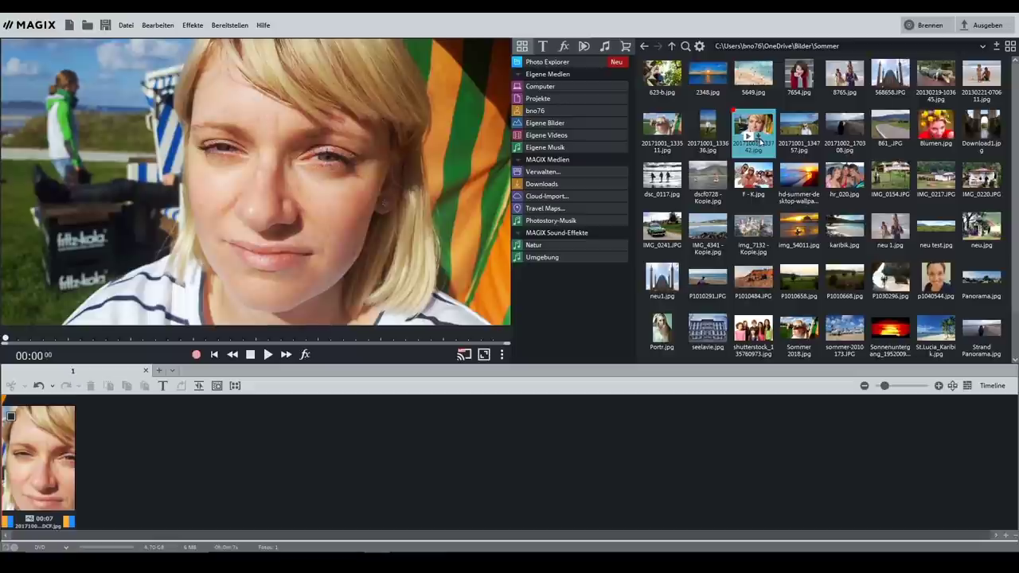
mouse_move(45, 500)
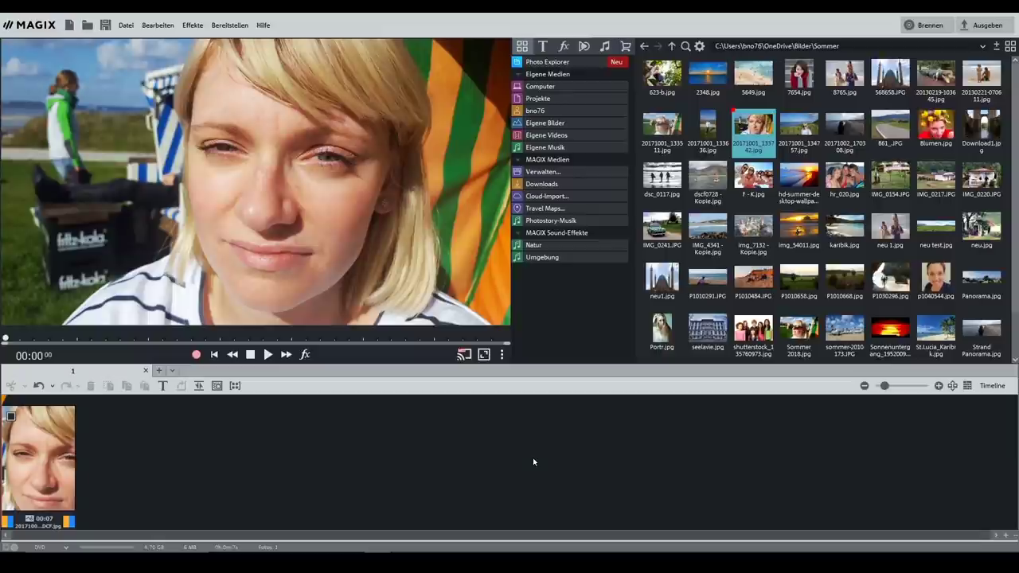
left_click(794, 138)
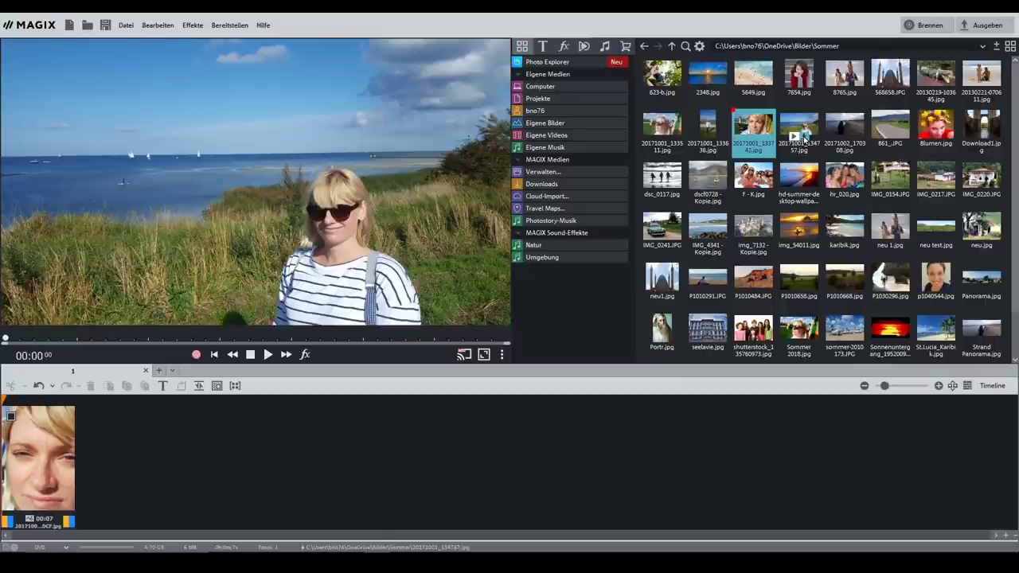
left_click(804, 139)
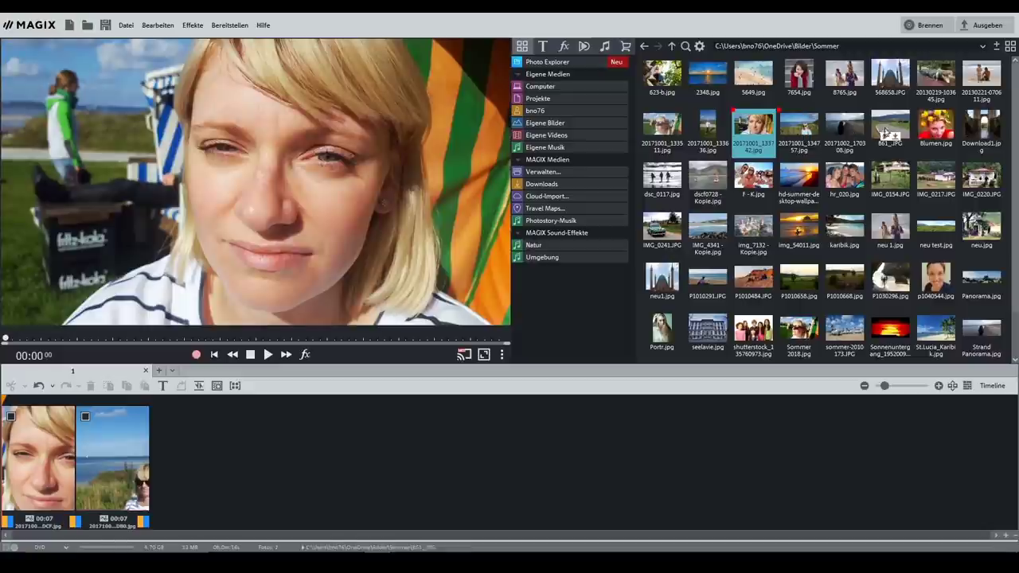
left_click(655, 188)
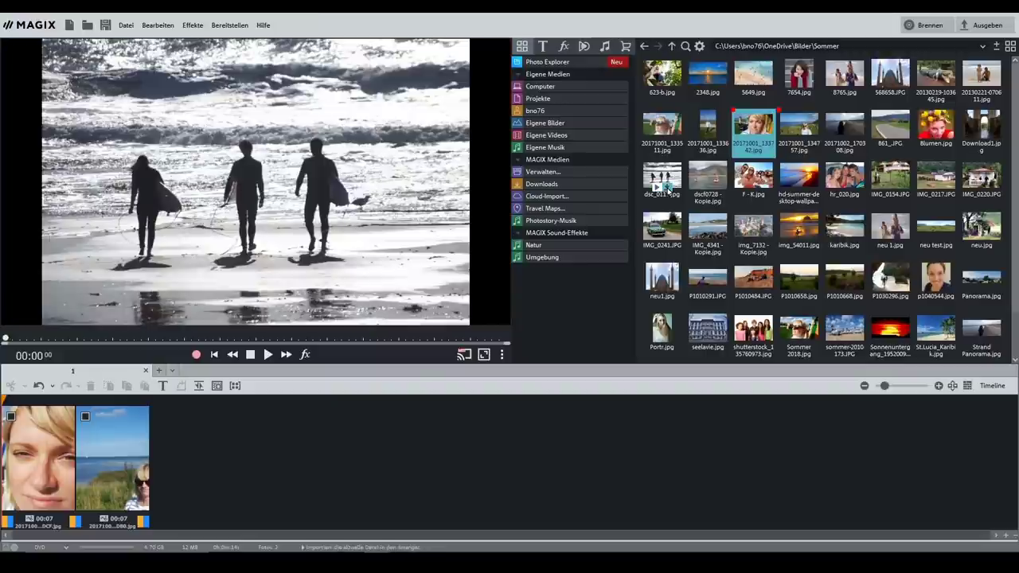
left_click(667, 186)
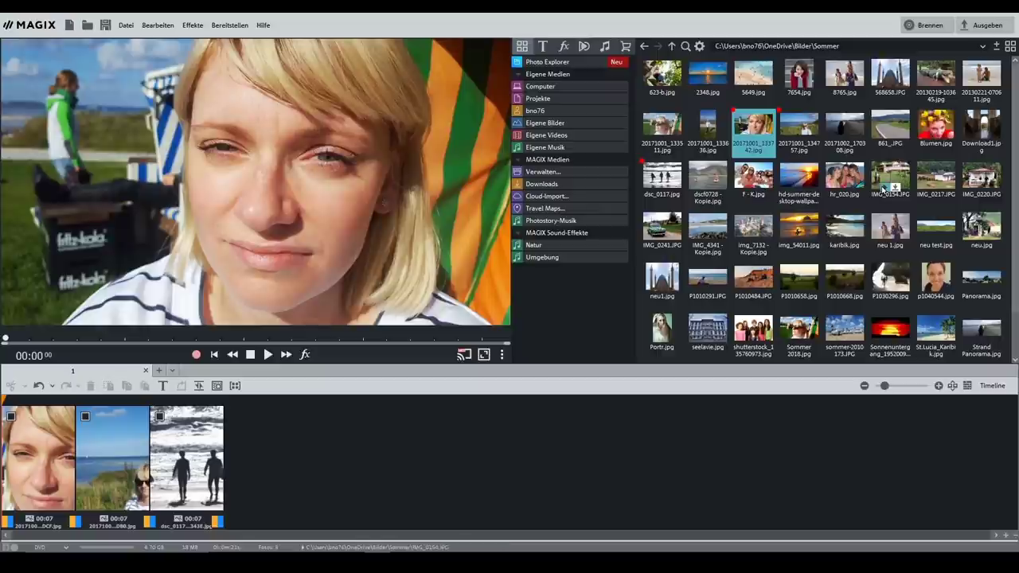
left_click(897, 190)
left_click(898, 190)
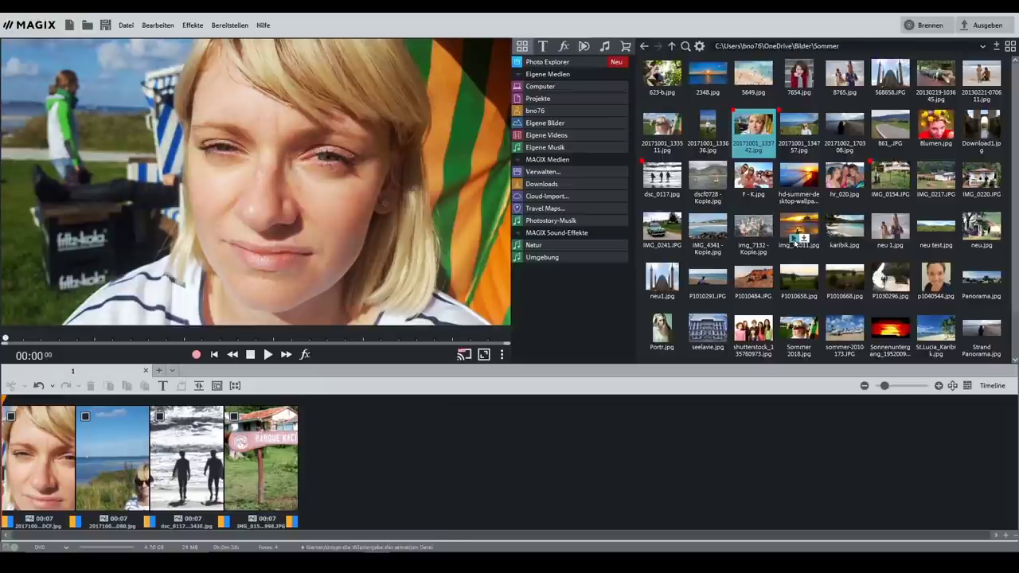
- Insert the photo P1010658.jpg between the first and second photos of the storyboard
left_click(796, 288)
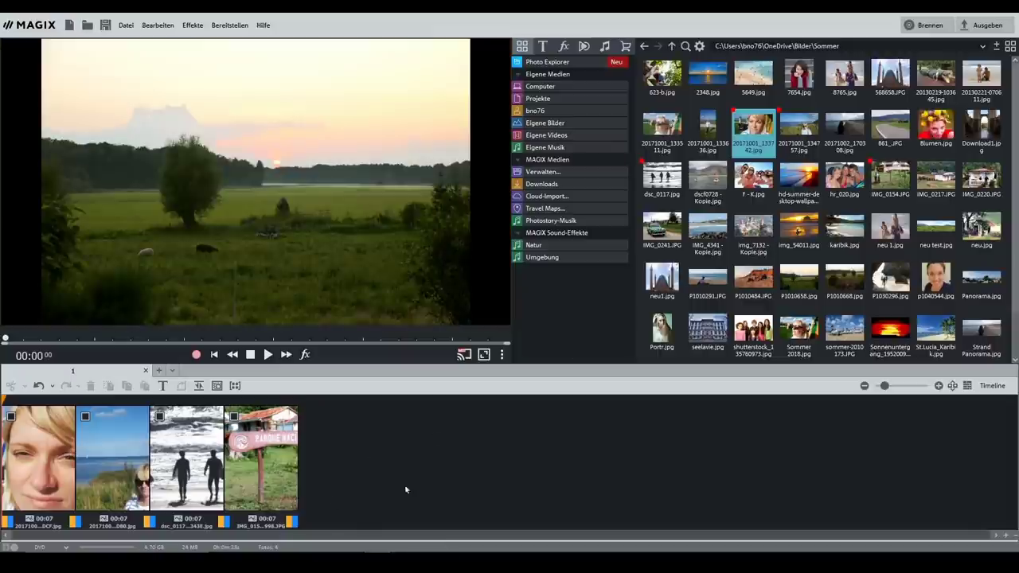
mouse_move(79, 479)
mouse_move(808, 274)
left_mouse_down()
mouse_move(503, 438)
mouse_move(44, 456)
mouse_move(224, 460)
mouse_move(74, 468)
left_mouse_up()
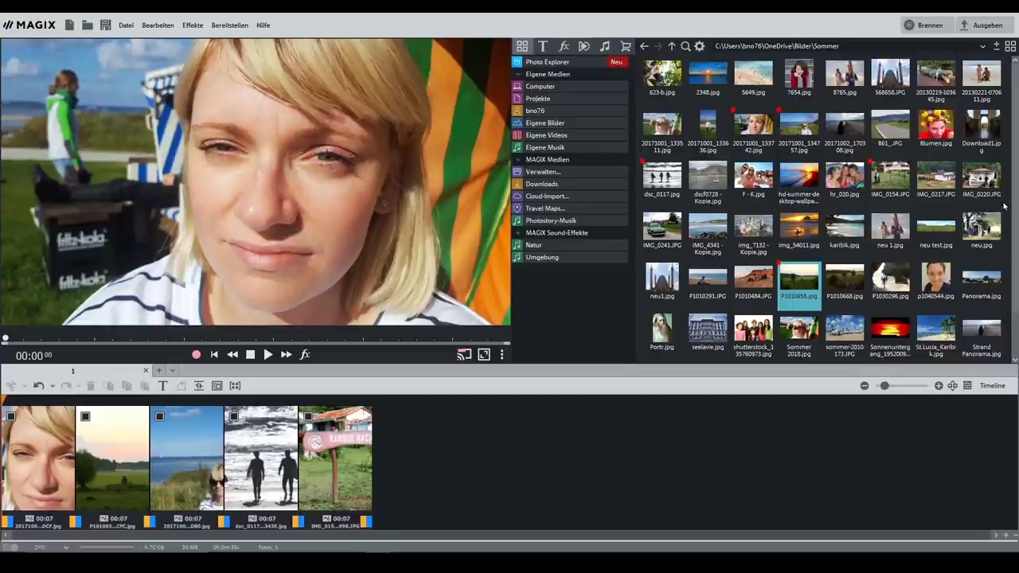
- Add the six-photo block from B61_.JPG to IMG_0220.JPG, including Blumen.jpg and Download1.jpg, together at the end of the storyboard
left_click_drag(1005, 205, 893, 120)
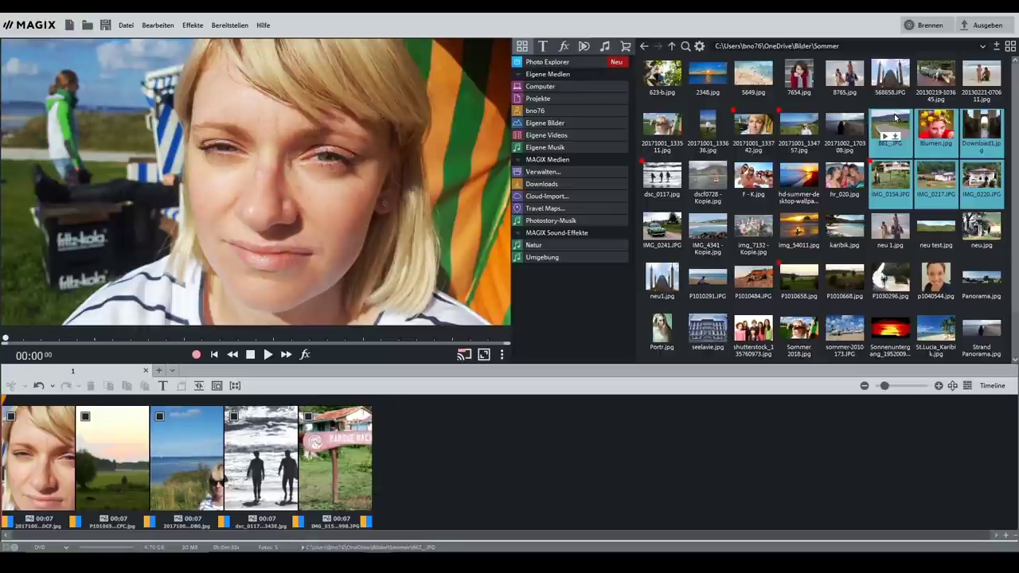
left_click_drag(895, 118, 410, 469)
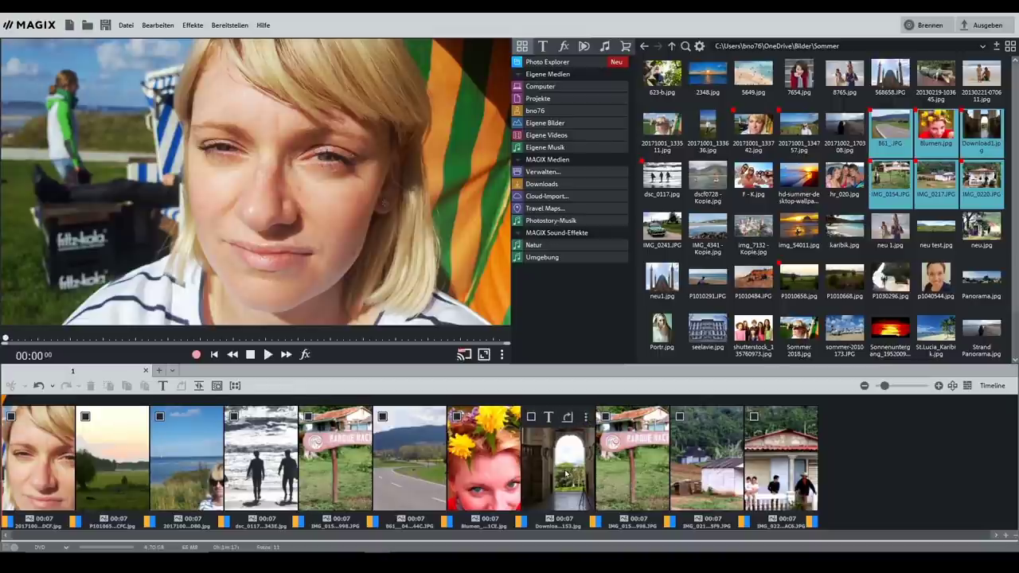
- Move the Download1 photo to third place in the storyboard and the 20171001_134757 seaside photo to fifth place
left_click(567, 474)
mouse_move(565, 475)
left_mouse_down()
mouse_move(191, 479)
mouse_move(315, 487)
left_mouse_up()
left_click(182, 479)
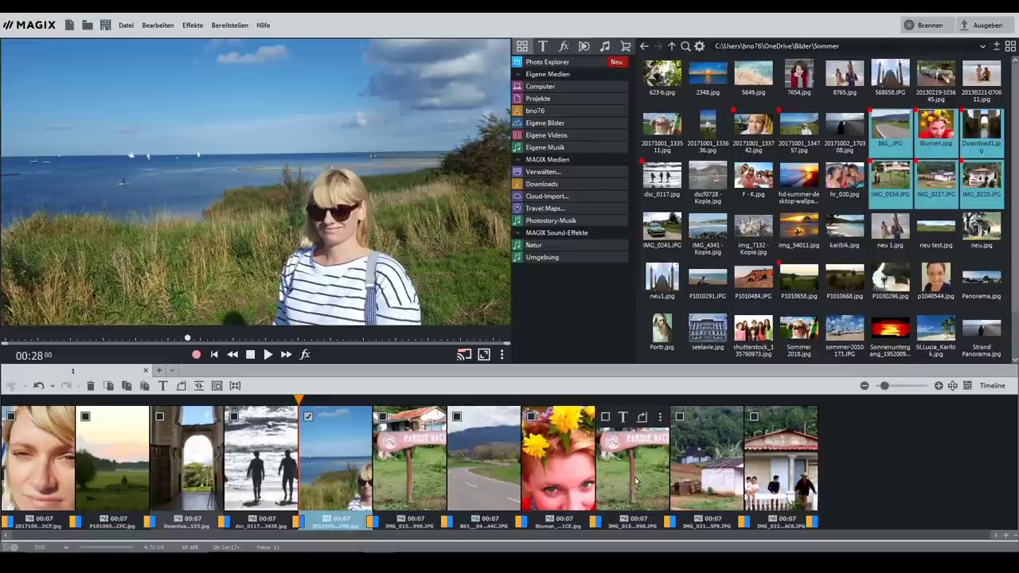
- Move the seaside photo together with the last IMG_0154, IMG_0217 and IMG_0220 photos to the beginning of the storyboard
left_click(609, 425)
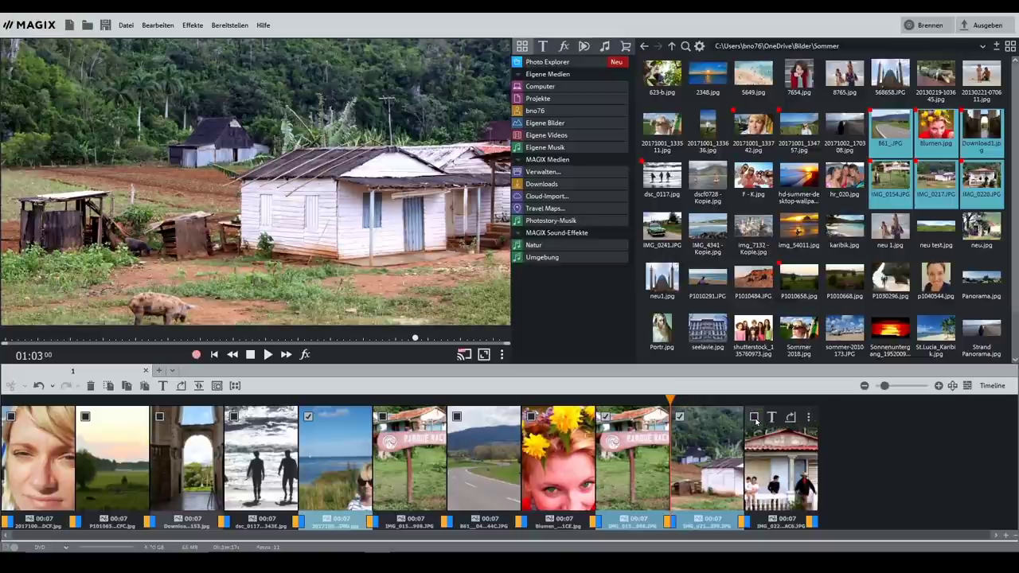
left_click(776, 449)
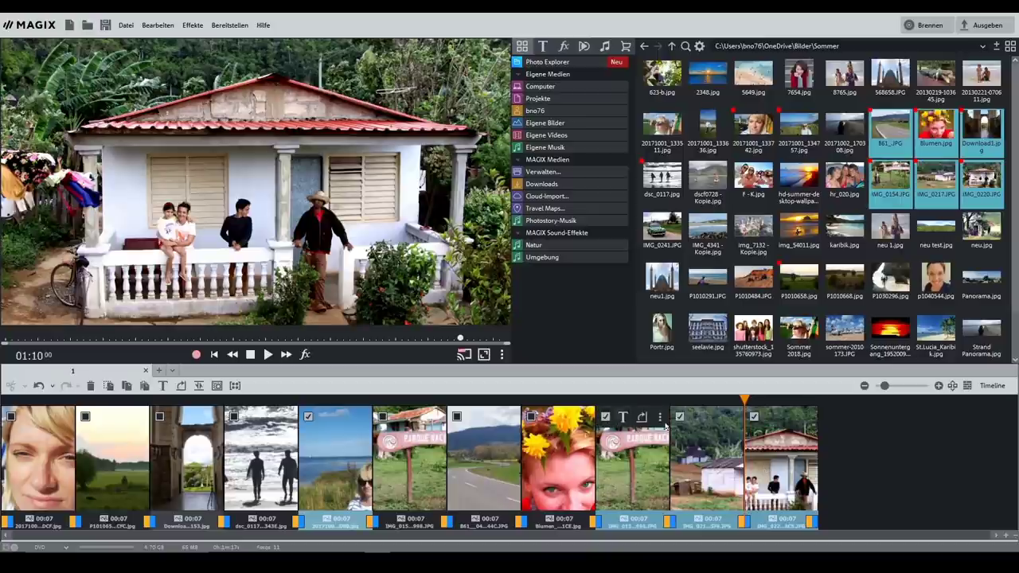
left_click_drag(641, 469, 39, 474)
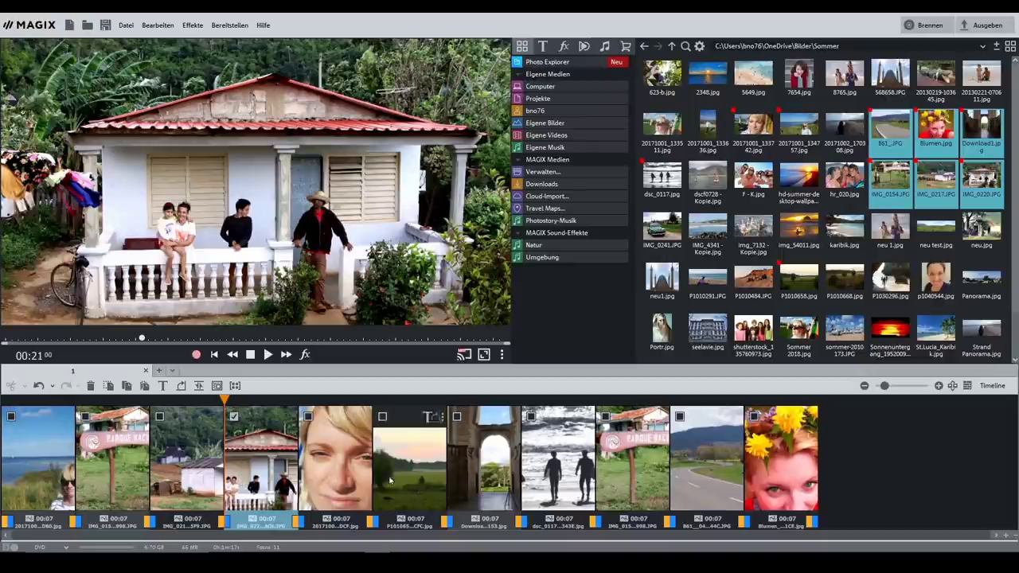
- Delete the Download1 archway photo from the storyboard
left_click(474, 476)
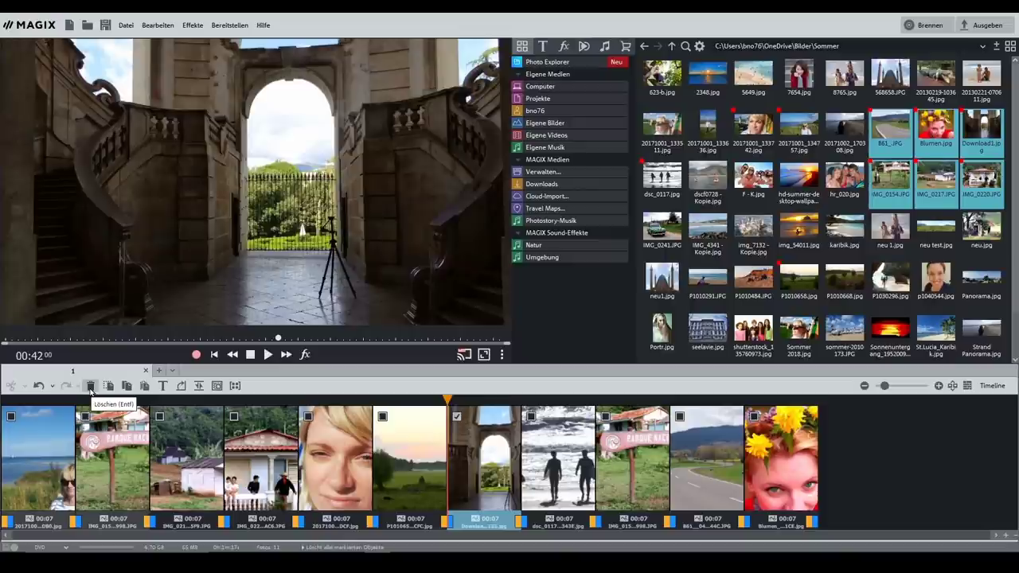
left_click(90, 386)
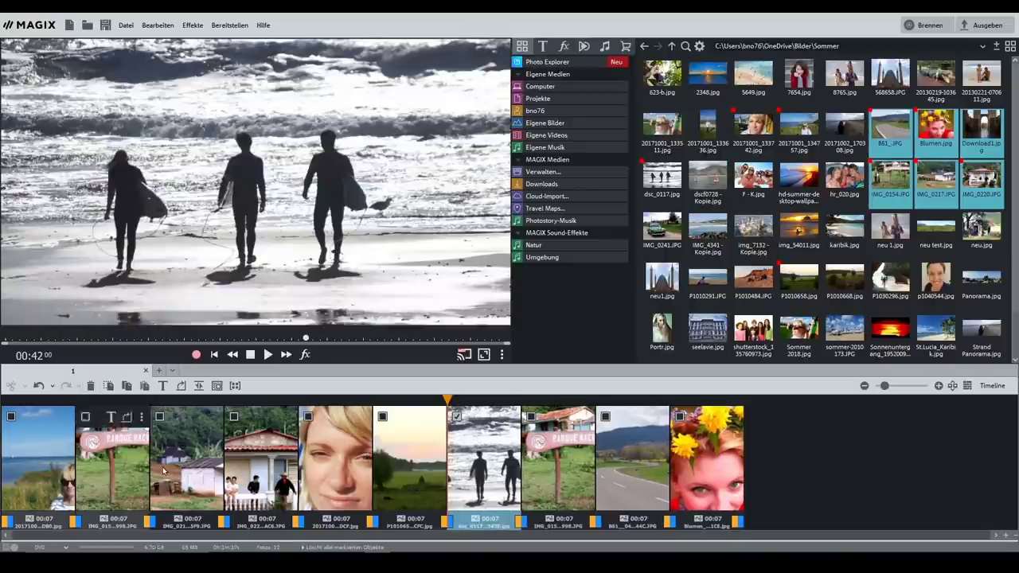
- Set the display duration of the P1010658 meadow photo to 10 seconds, applying the change only to this photo
mouse_move(682, 478)
mouse_move(442, 481)
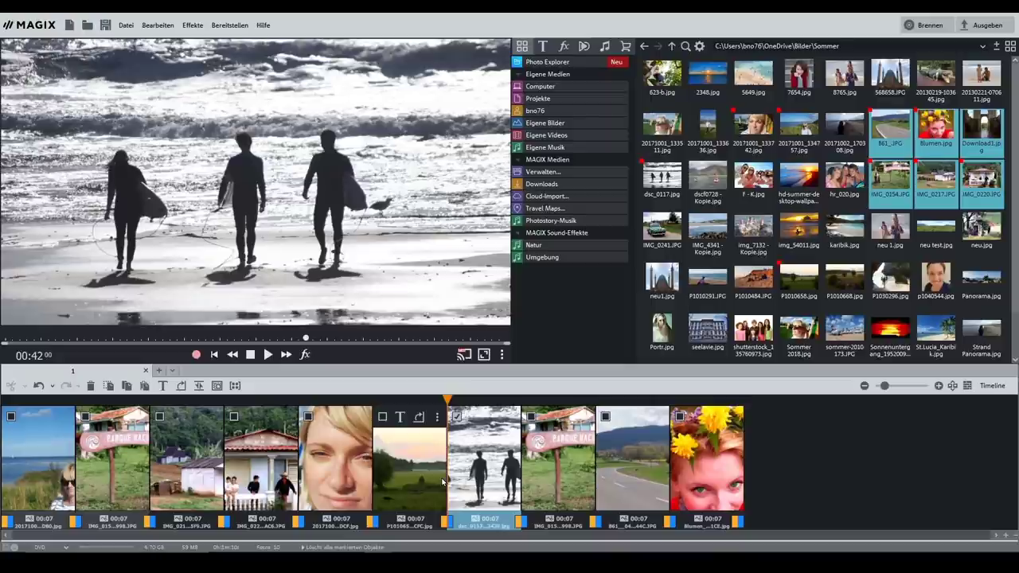
mouse_move(572, 483)
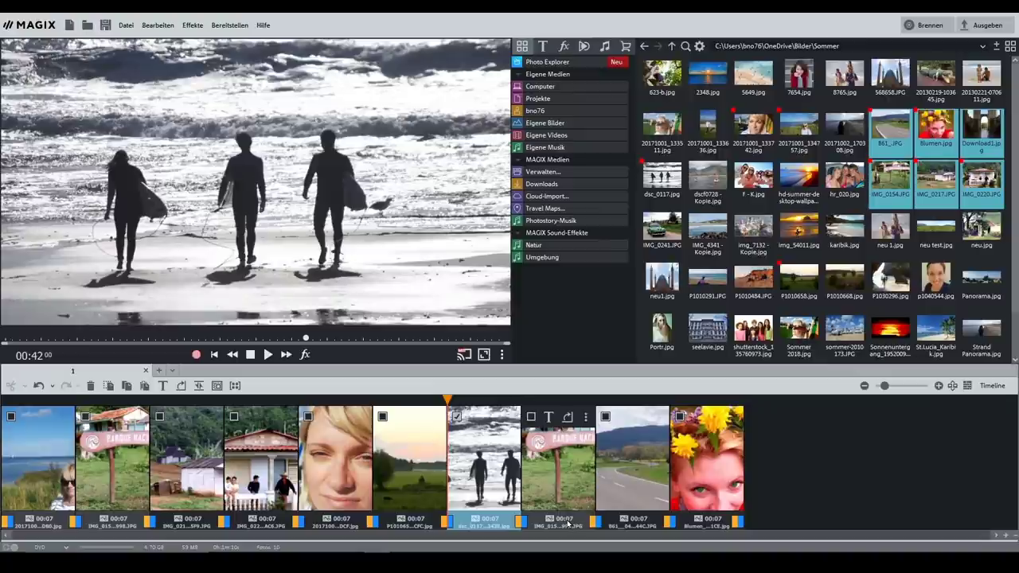
left_click(420, 522)
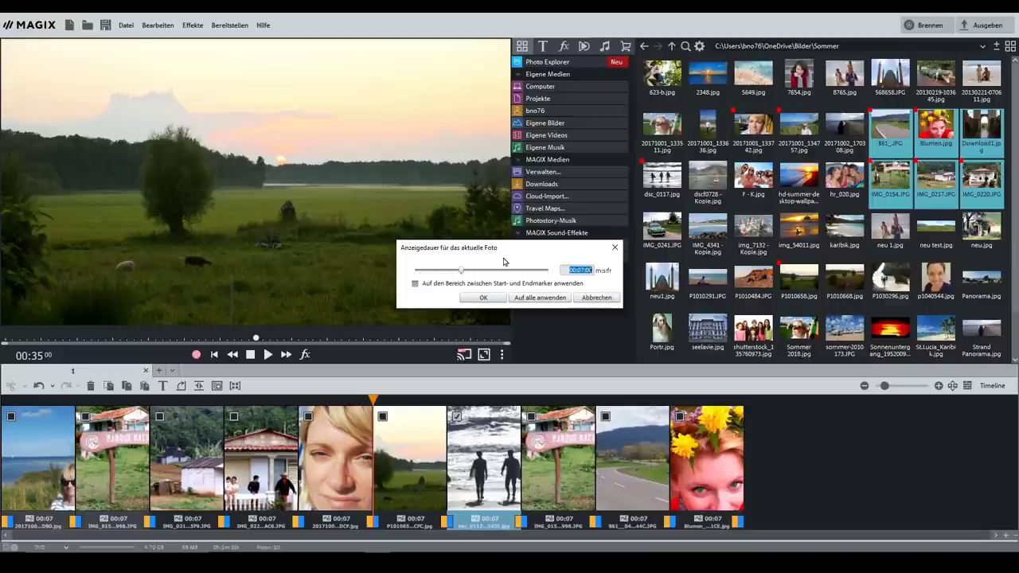
left_click_drag(461, 271, 485, 273)
left_click(483, 298)
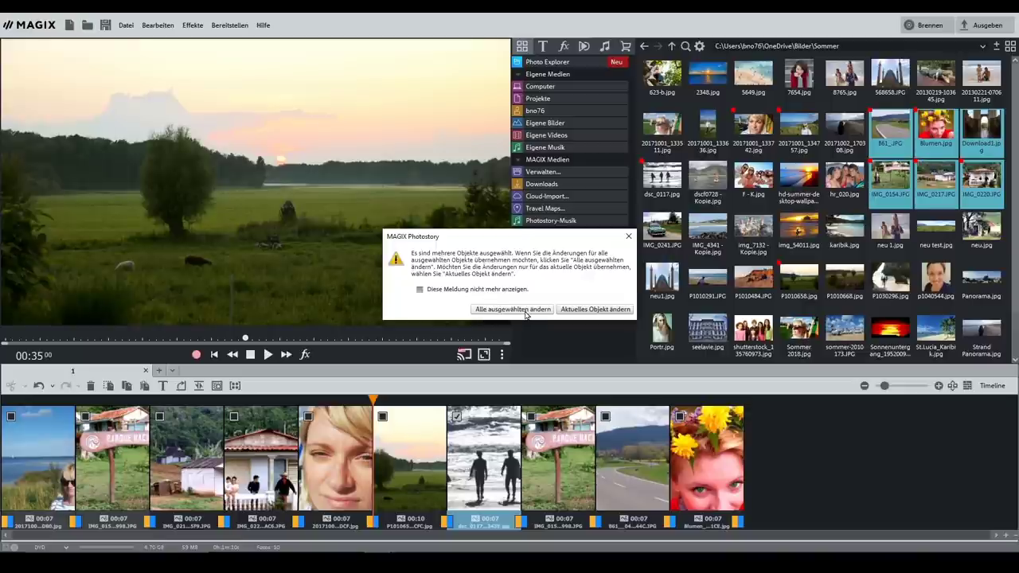
left_click(584, 309)
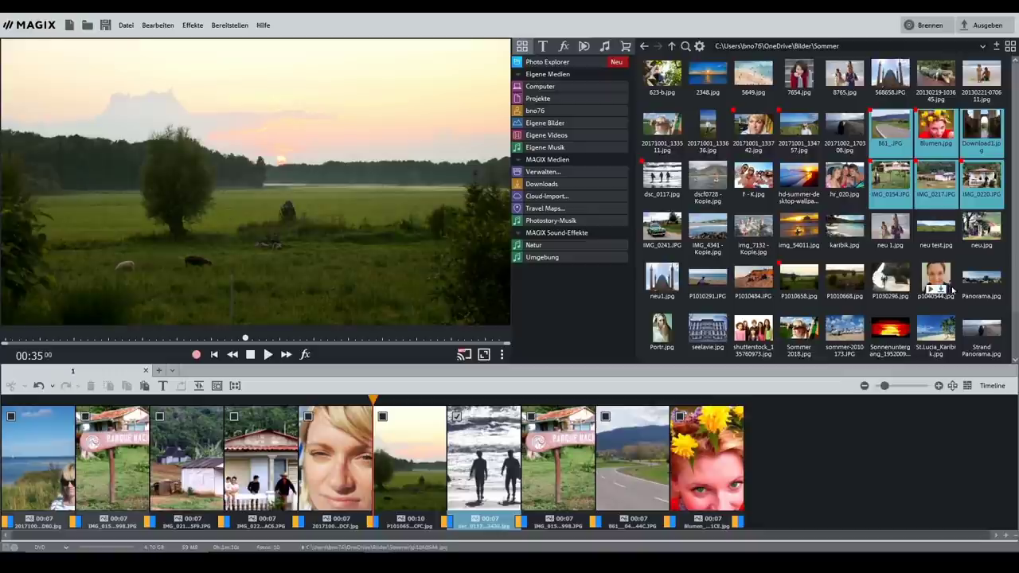
- Add the seven photos from seelavie.jpg to Strand Panorama.jpg together at the end of the storyboard
left_click_drag(1007, 335, 776, 458)
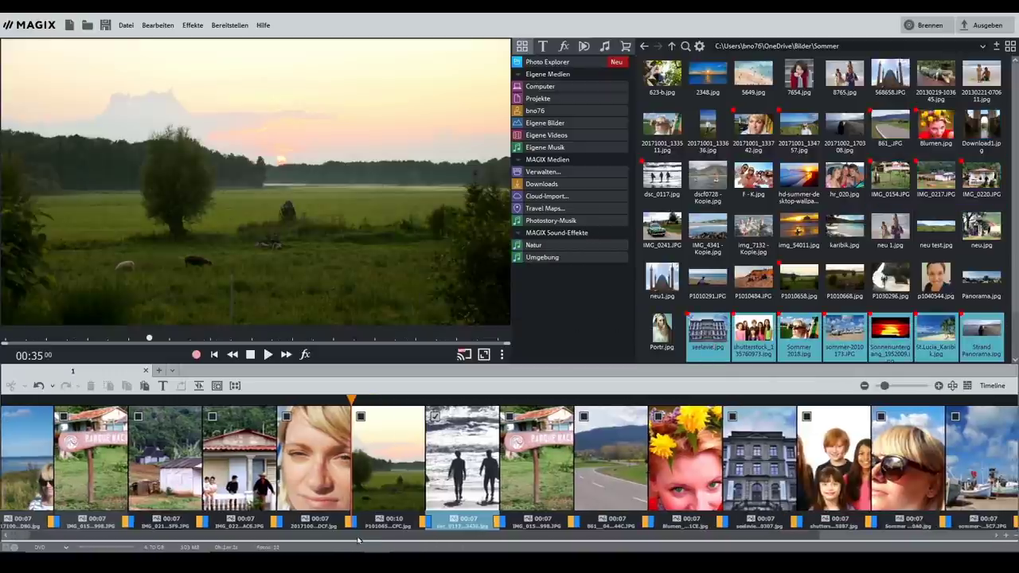
left_click_drag(377, 541, 534, 529)
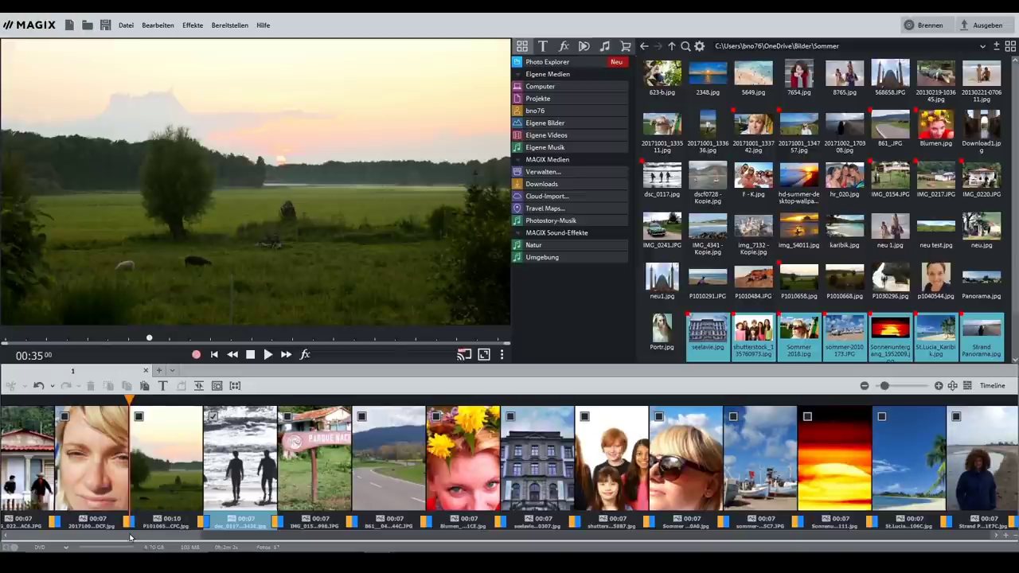
scroll(191, 539, "left", 2)
scroll(223, 539, "right", 1)
scroll(223, 538, "left", 2)
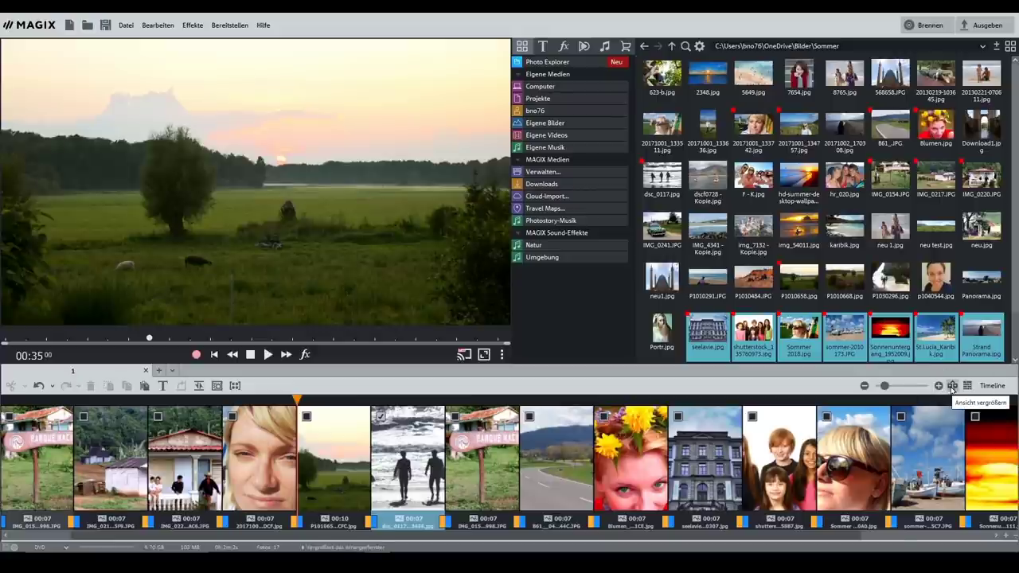
- Move the Strand Panorama photo to sixth place using the enlarged storyboard overview, and return to the normal storyboard view
left_click(952, 389)
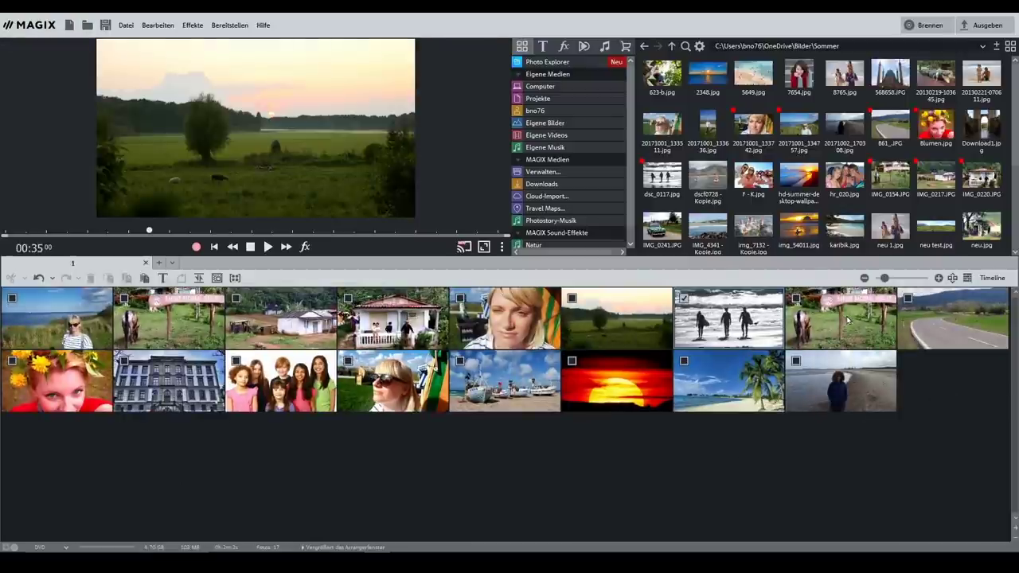
mouse_move(886, 280)
left_mouse_down()
mouse_move(895, 280)
mouse_move(879, 280)
left_mouse_up()
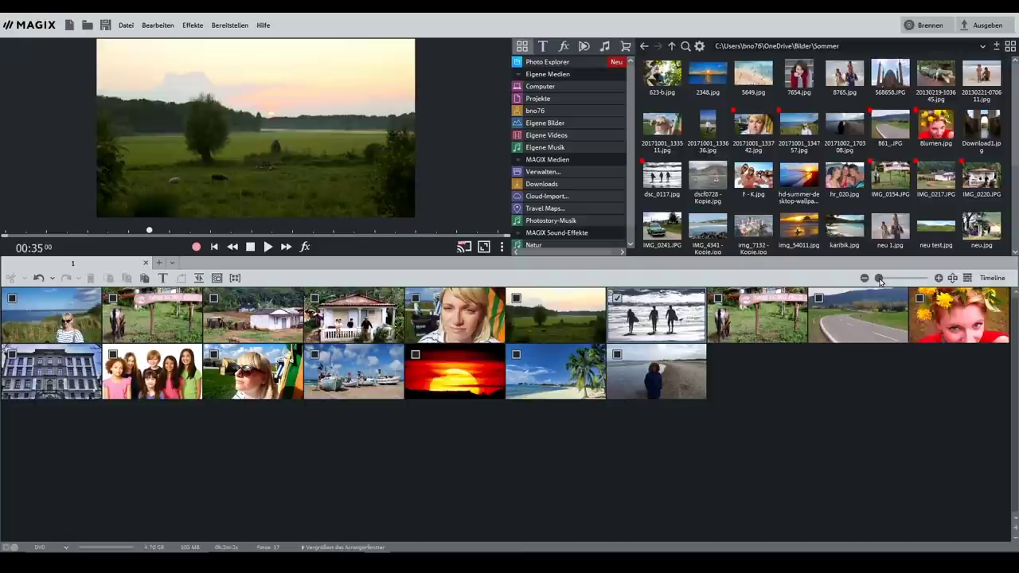
left_click_drag(656, 372, 501, 314)
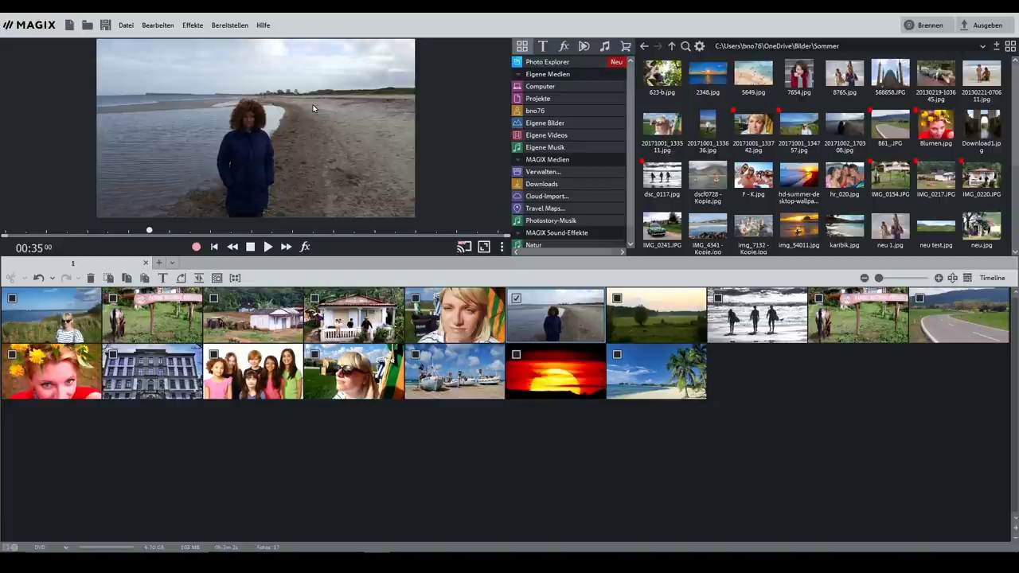
key("Tab")
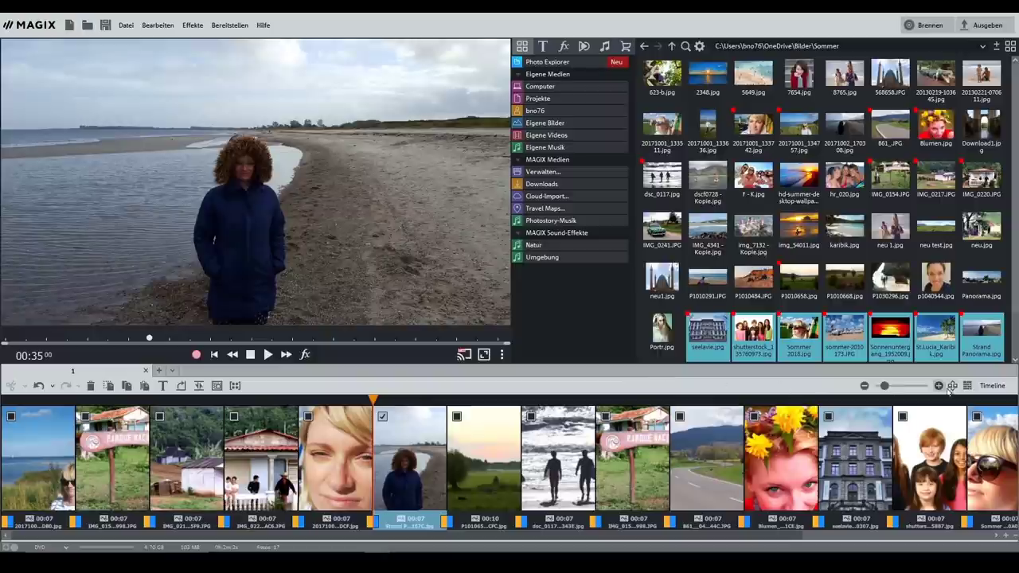
- Switch to the timeline view and optimize its zoom to fit the whole photo show
left_click(989, 386)
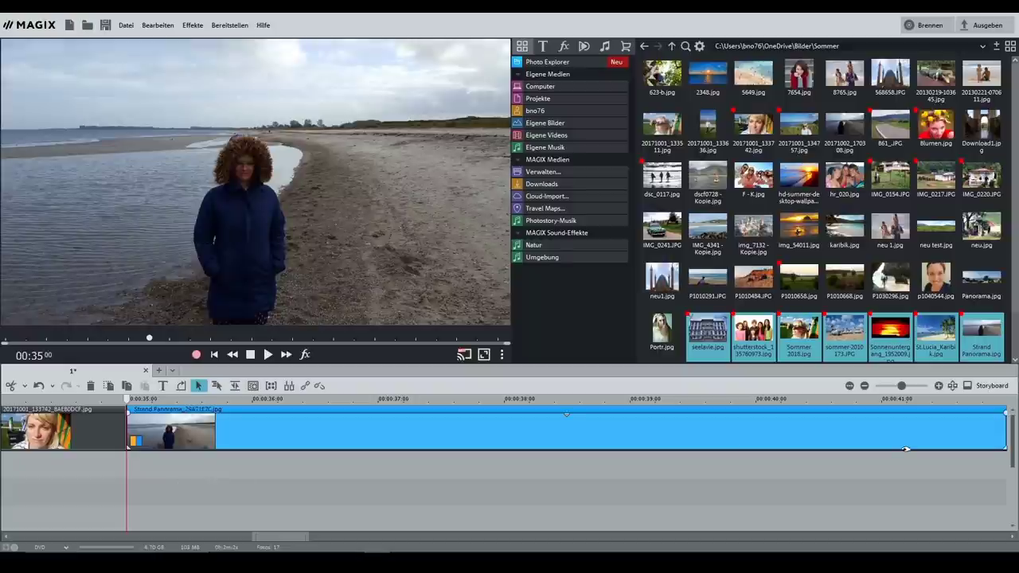
left_click(864, 386)
left_click(864, 386)
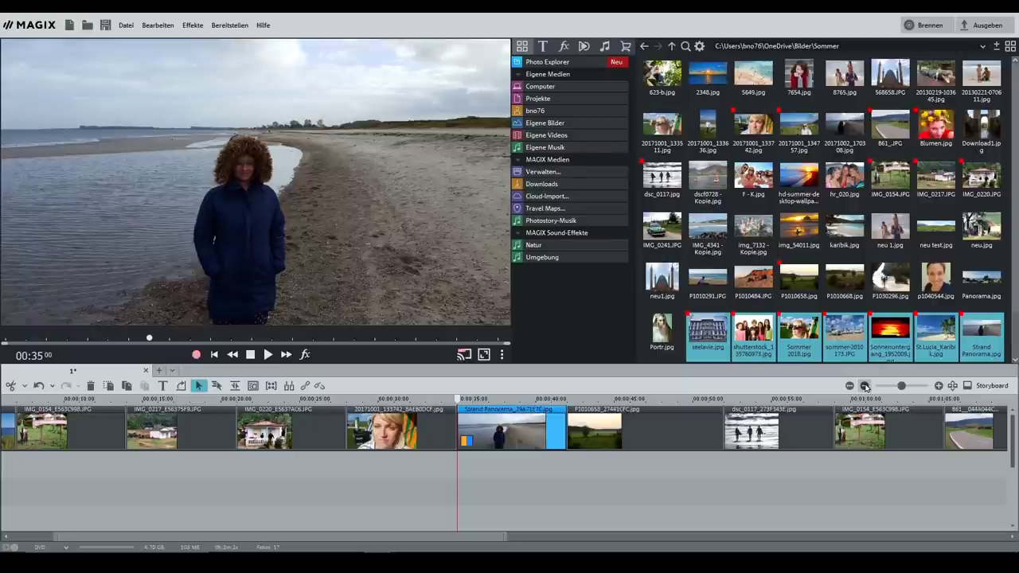
left_click(864, 385)
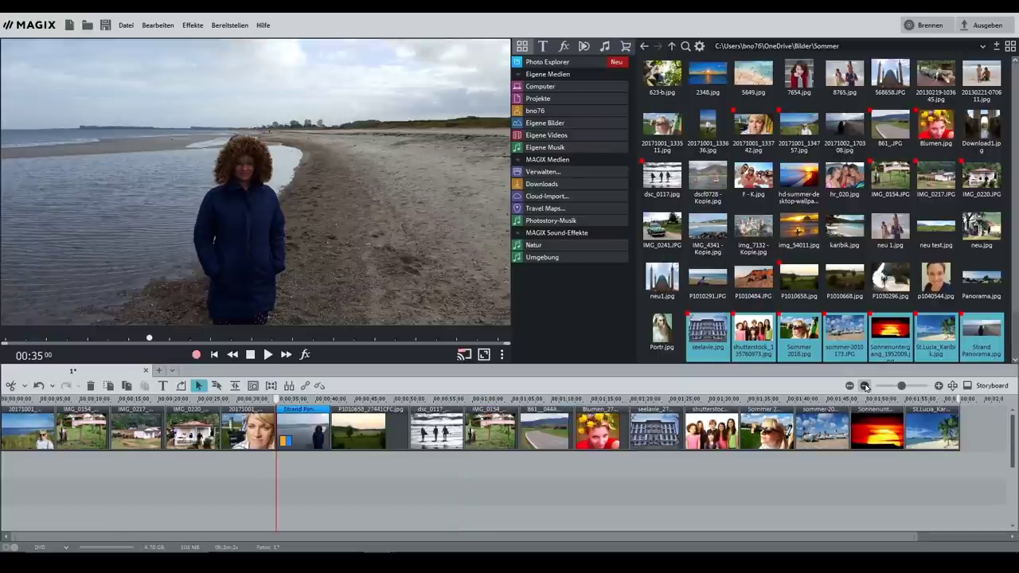
left_click(864, 385)
left_click(938, 385)
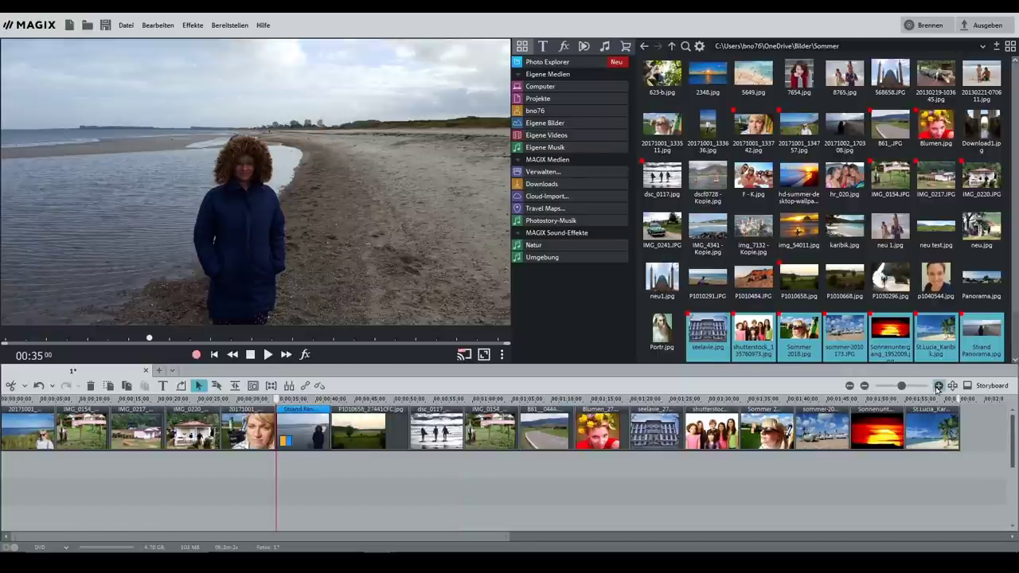
left_click(938, 385)
left_click(864, 385)
left_click(864, 385)
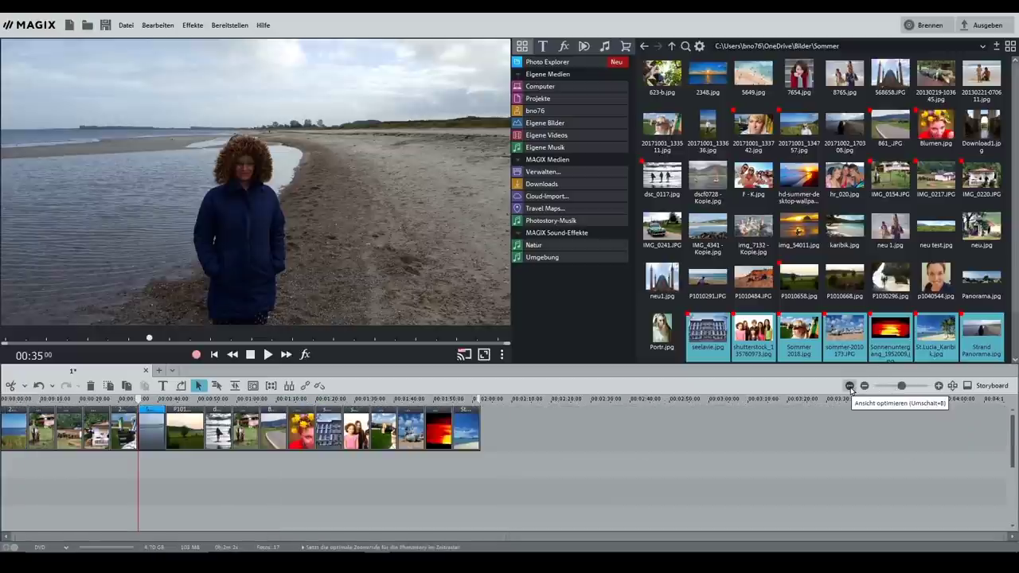
left_click(849, 386)
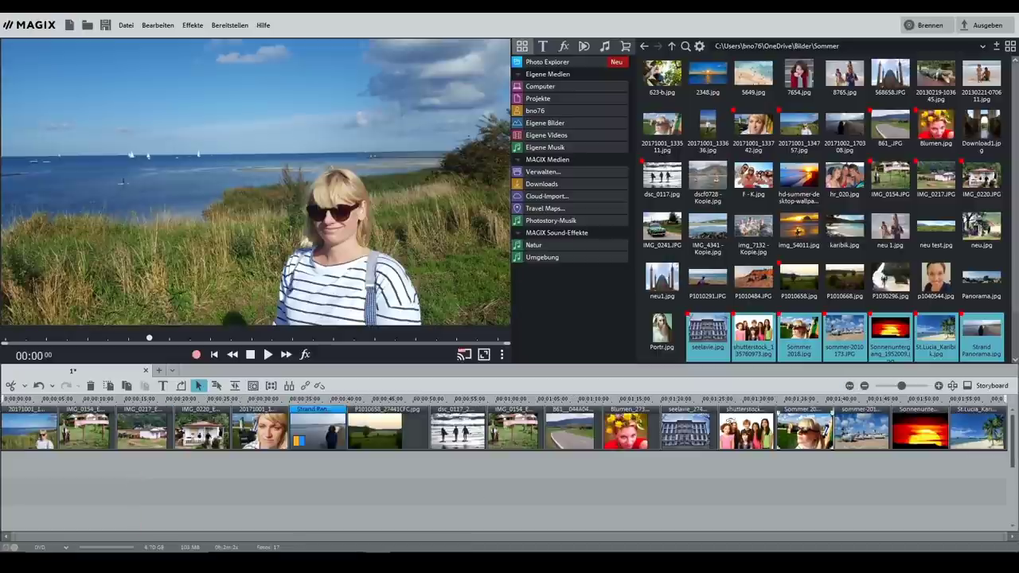
- View individual timeline photos in the preview, including the St.Lucia palm beach and the P1010658 meadow
left_click(987, 430)
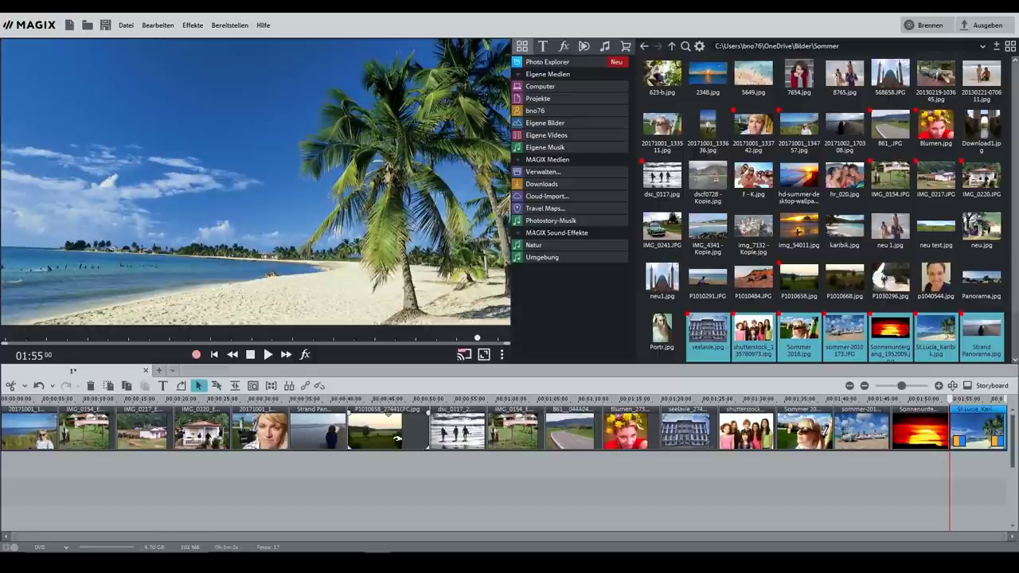
left_click(315, 434)
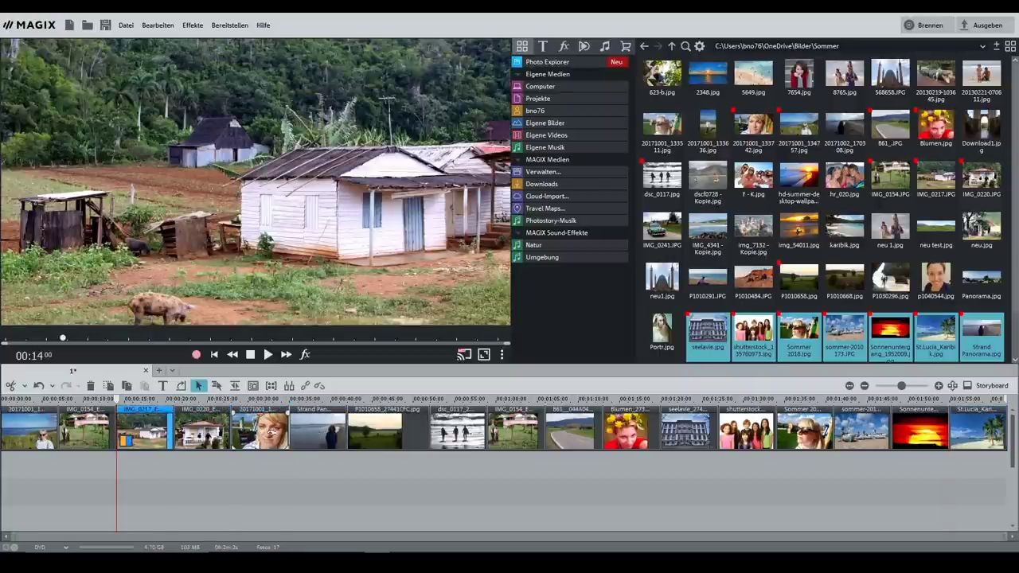
left_click(370, 434)
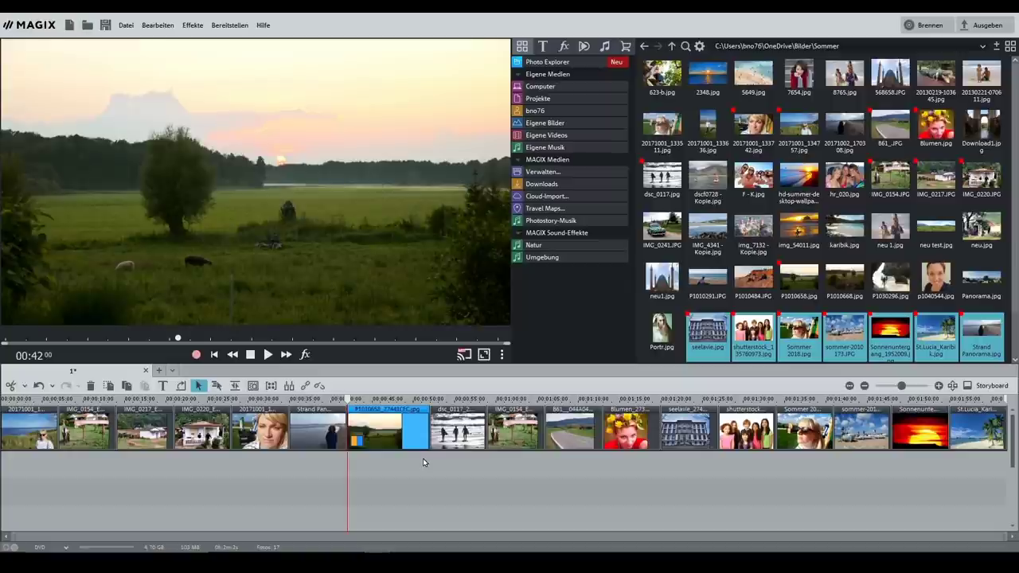
- Place the Blumen photo directly after dsc_0117 in the timeline, and move the following IMG_0154 photo behind B61_
left_click_drag(628, 430, 483, 433)
left_click(485, 501)
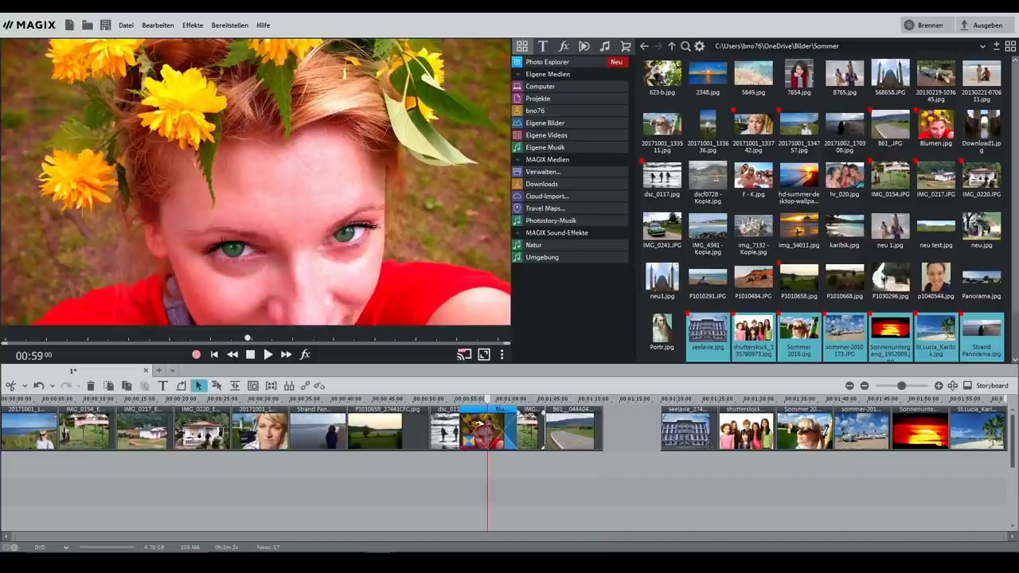
left_click_drag(529, 429, 615, 430)
left_click_drag(493, 428, 517, 428)
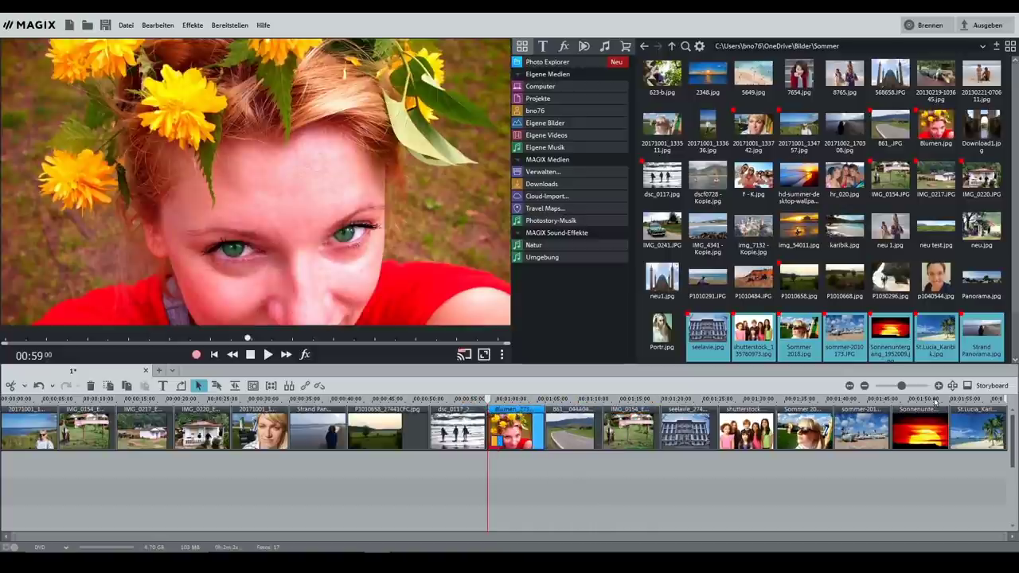
- Try moving the Blumen photo to seventh place in the storyboard view, and undo the move back in the timeline
left_click(987, 385)
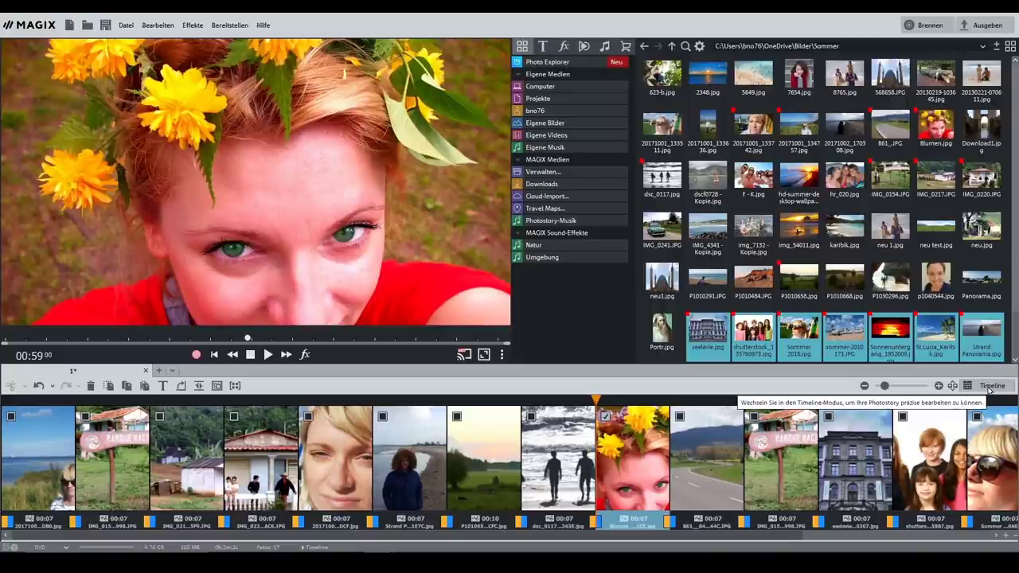
left_click_drag(621, 458, 494, 476)
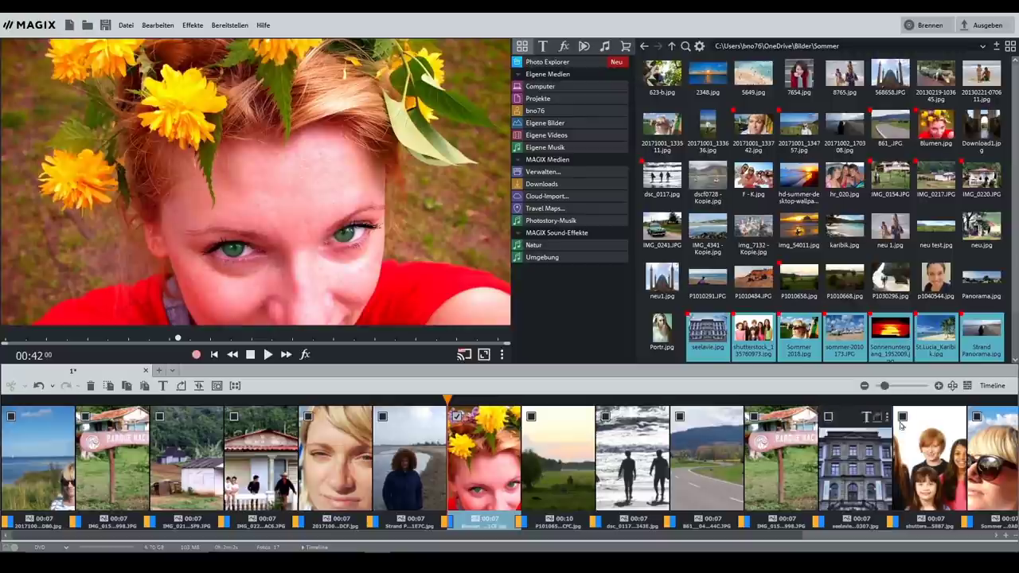
left_click(987, 385)
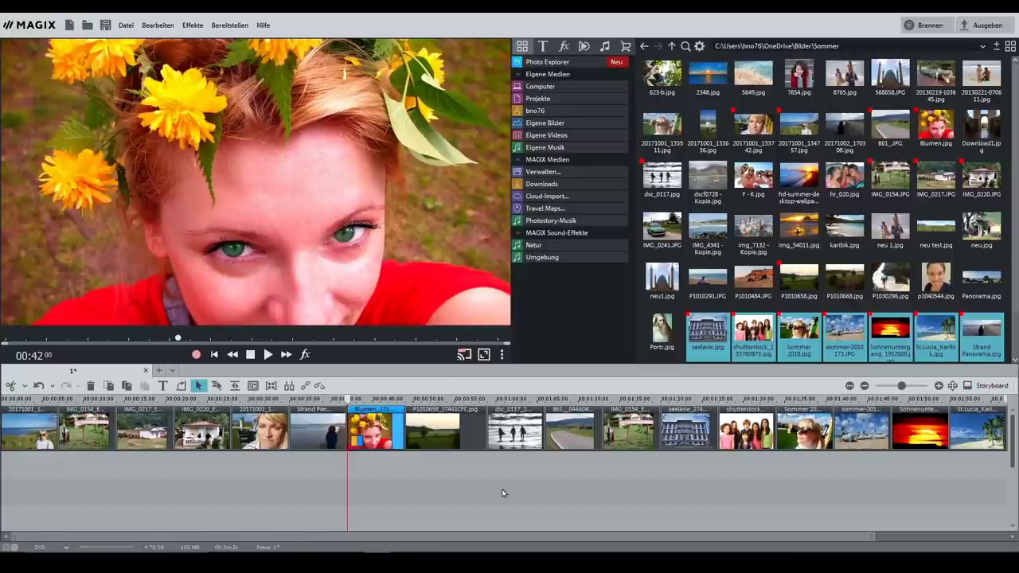
key("ctrl+z")
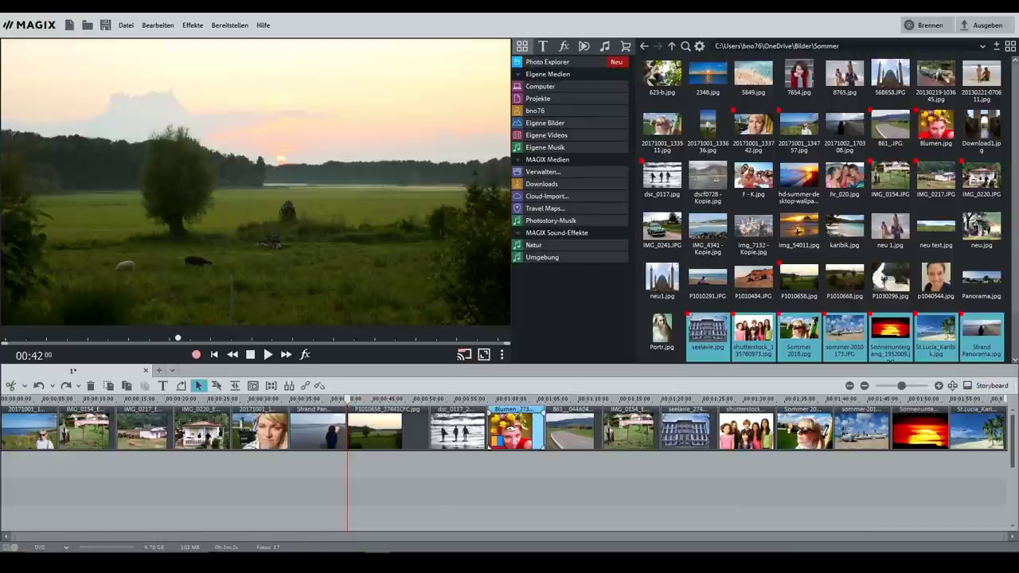
- Set the playback marker to 00:05:07 within the first photo and open the Blenden category of the template library
left_click_drag(348, 404, 43, 404)
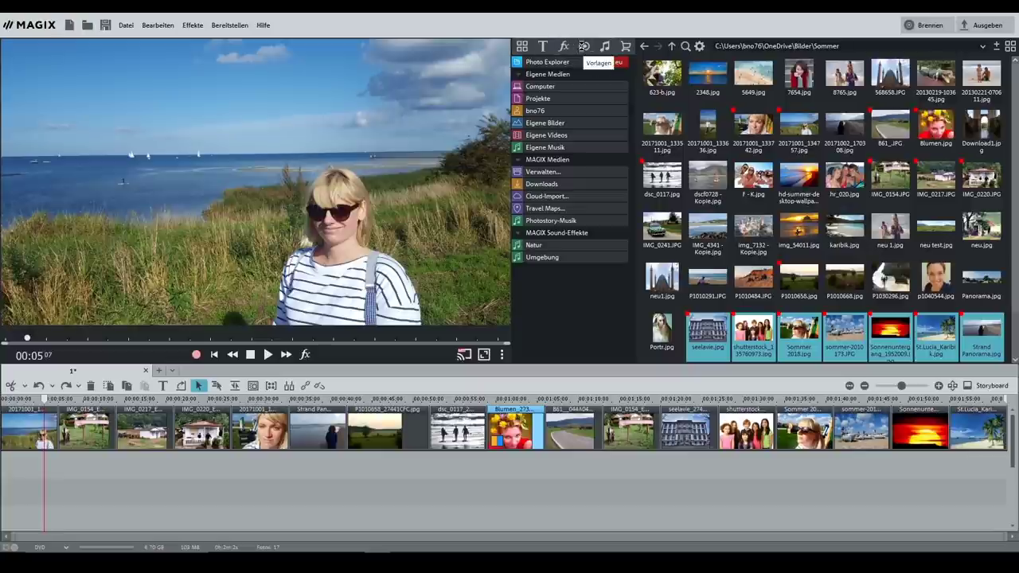
left_click(583, 46)
scroll(694, 139, "up", 1)
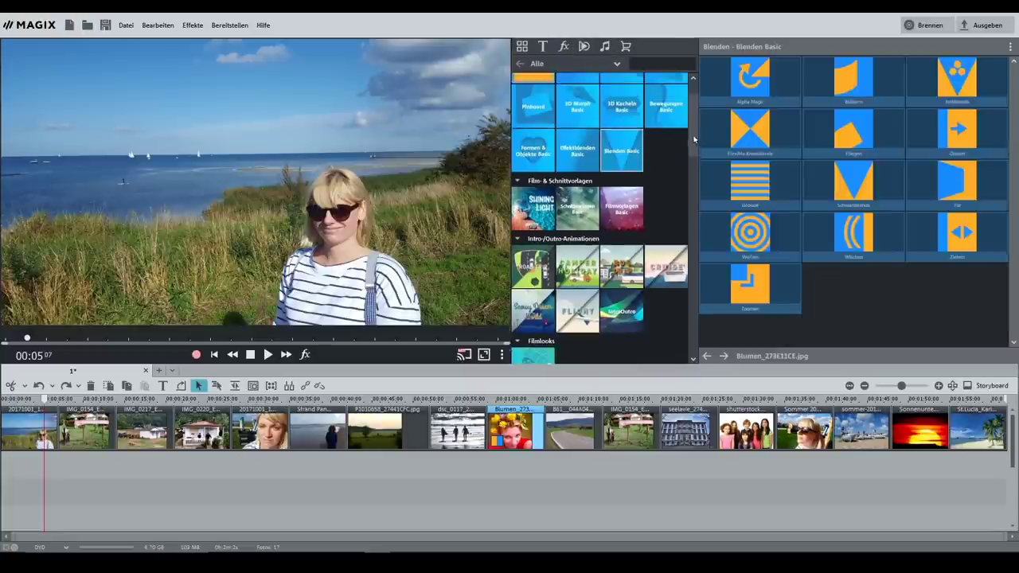
scroll(694, 140, "up", 1)
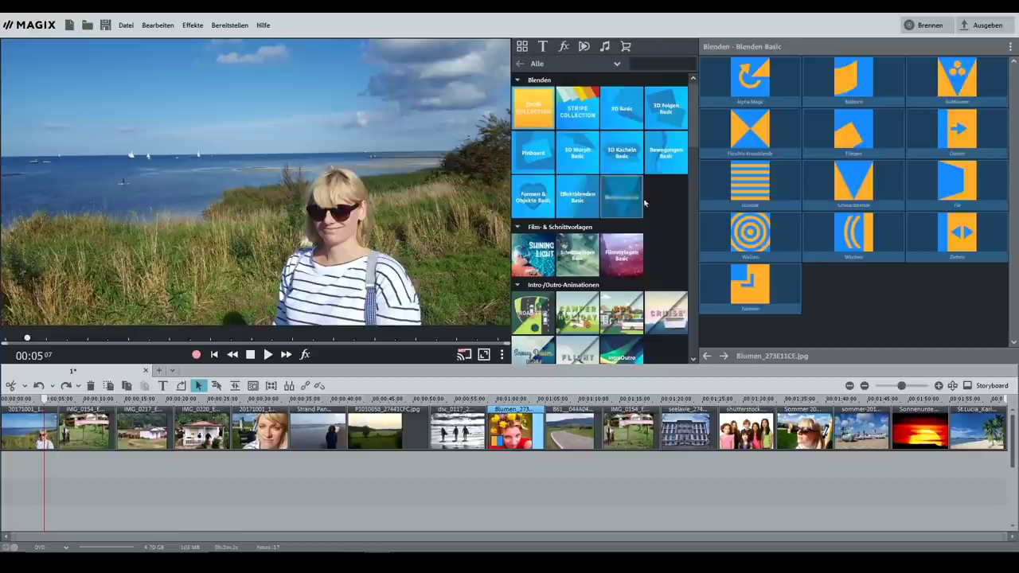
- Preview several Blenden Basic transitions, and place the one with the right-pointing arrow between the first photo and IMG_0154
left_click(946, 181)
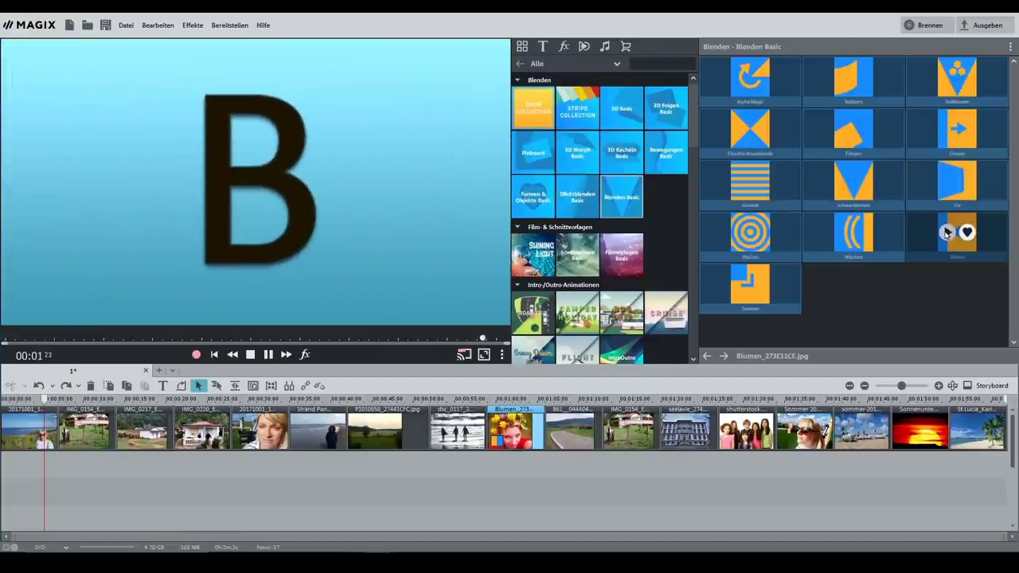
left_click(945, 232)
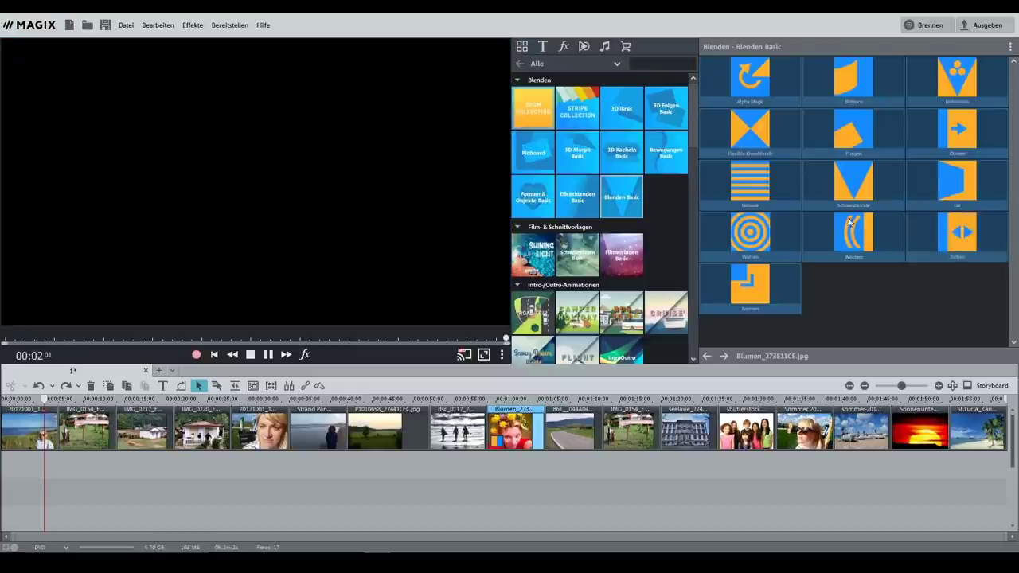
left_click(947, 130)
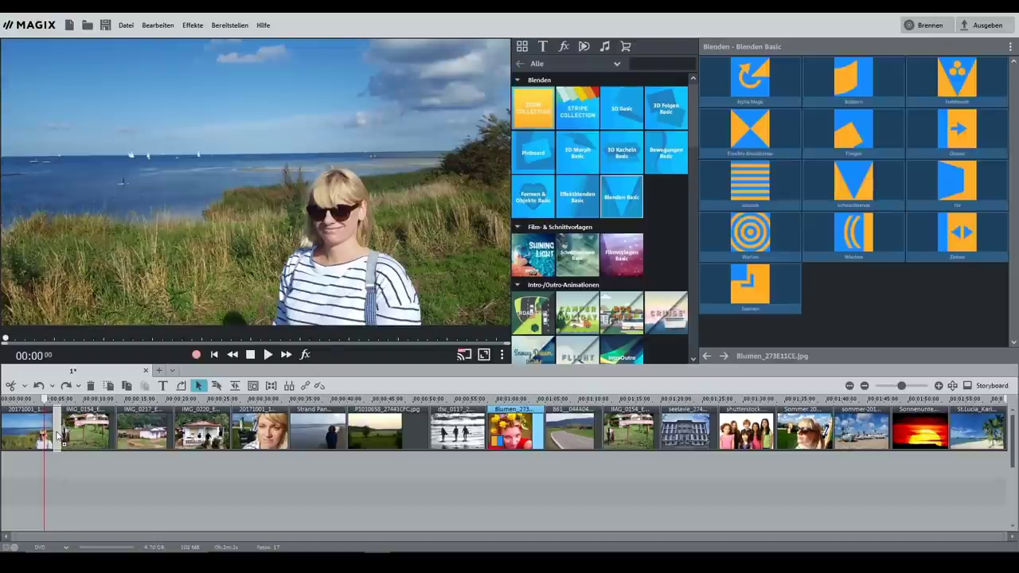
left_click_drag(58, 437, 56, 437)
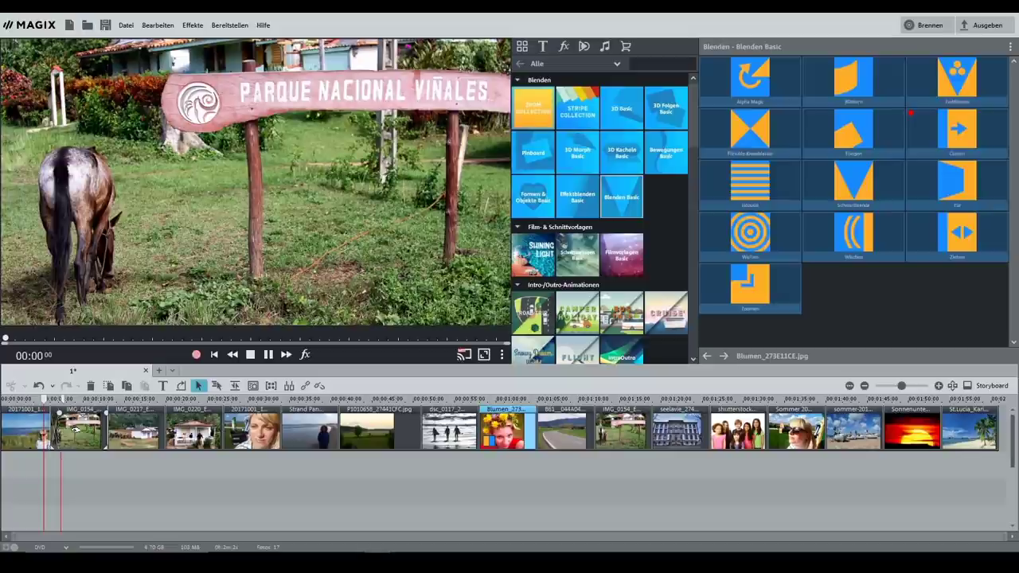
- Play back the new transition between the first photo and IMG_0154 in the preview, and stop playback
key("space")
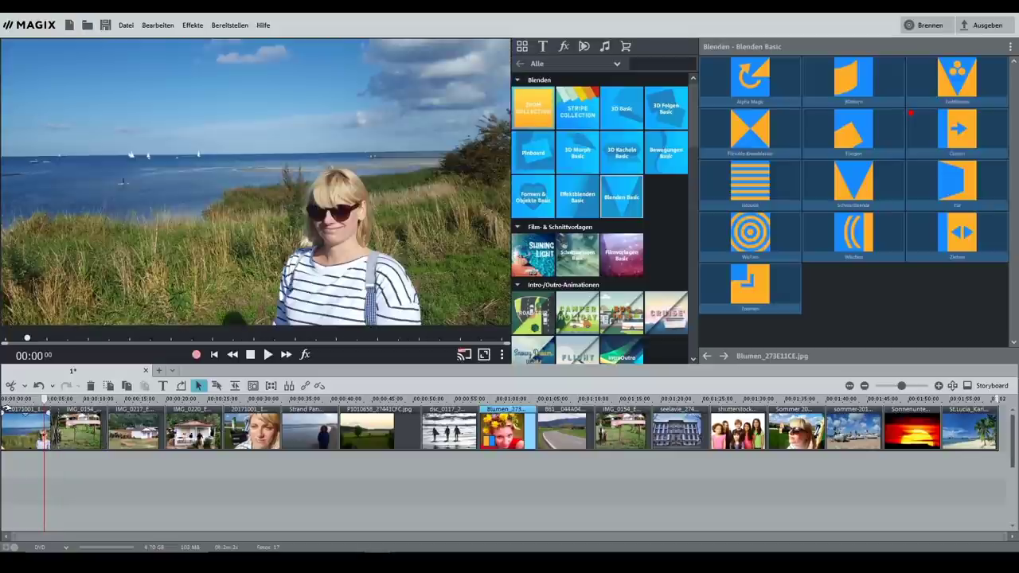
left_click(267, 355)
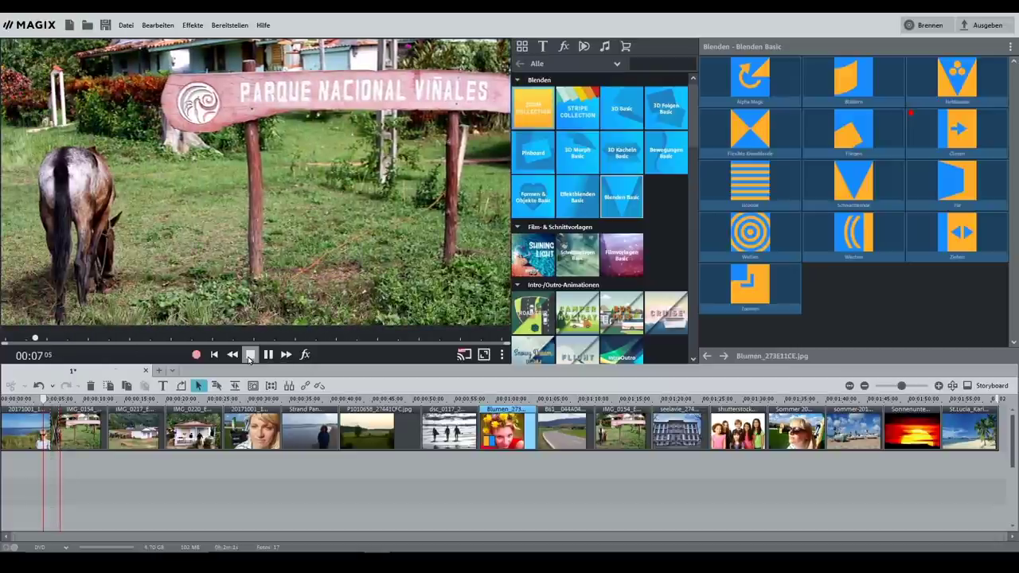
left_click(250, 355)
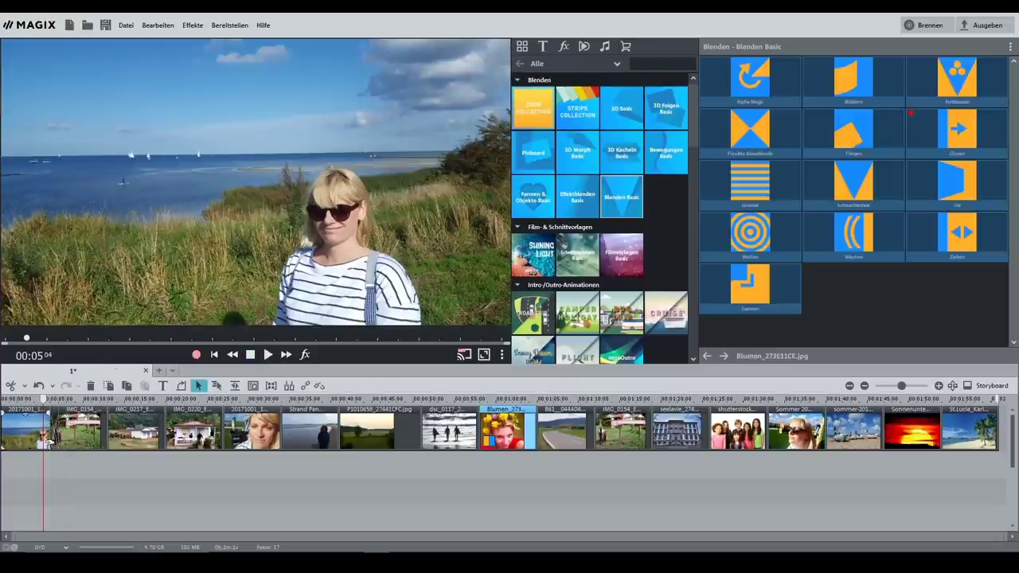
key("space")
key("space")
- Lengthen the transition between the first photo and IMG_0154, and set the playback marker to 00:03:07
mouse_move(50, 442)
left_mouse_down()
mouse_move(31, 447)
mouse_move(63, 442)
mouse_move(32, 450)
mouse_move(32, 440)
left_mouse_up()
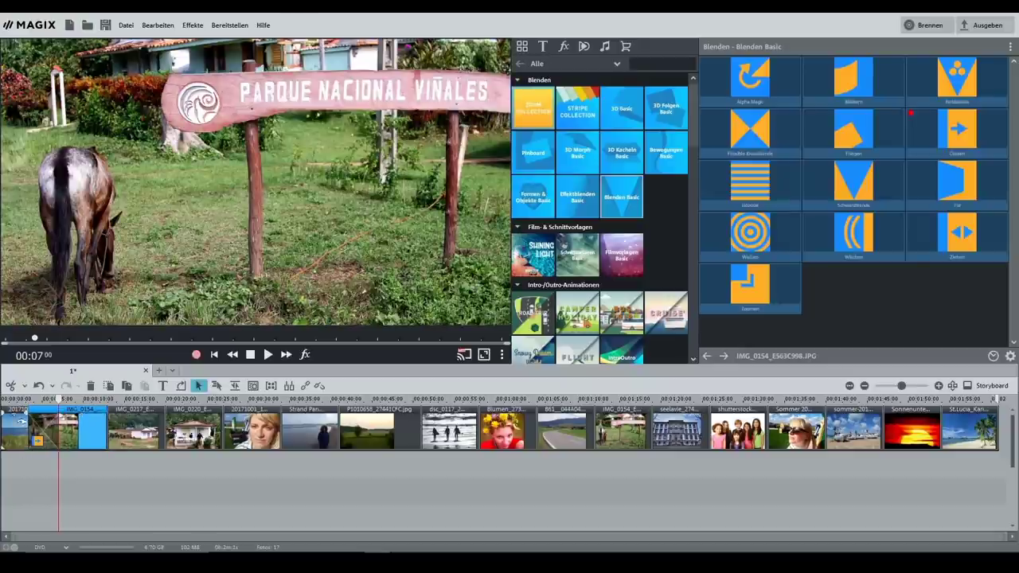
left_click(15, 407)
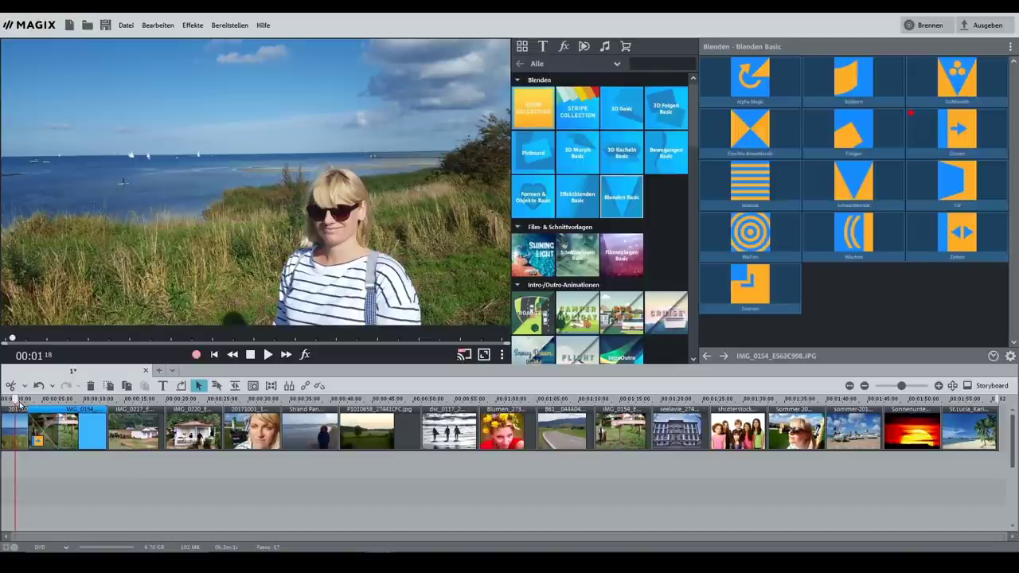
mouse_move(15, 402)
left_mouse_down()
mouse_move(128, 405)
mouse_move(28, 403)
left_mouse_up()
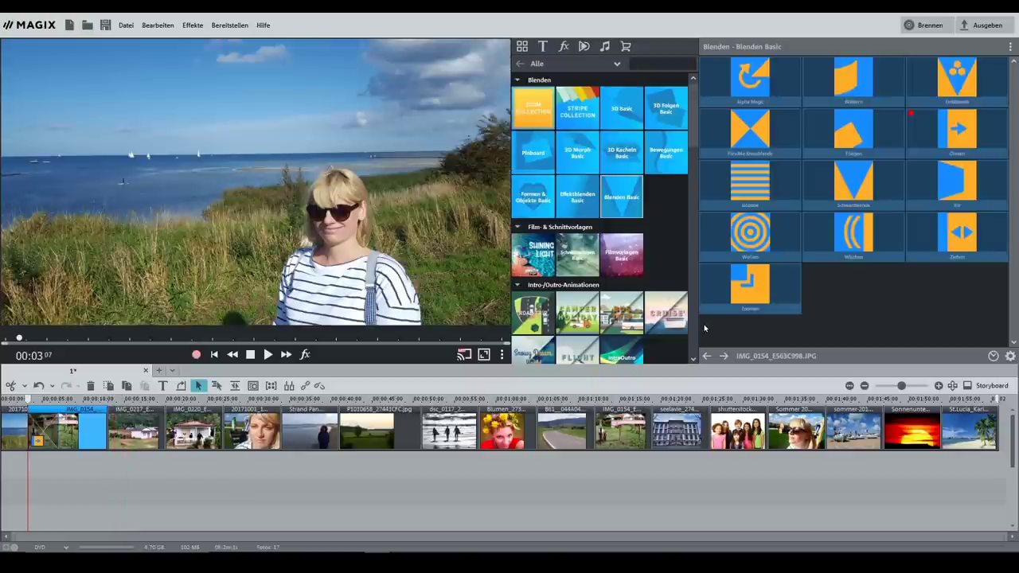
- Place the Fliegen transition between IMG_0217 and IMG_0220, and stop its preview playback
left_click_drag(852, 129, 166, 436)
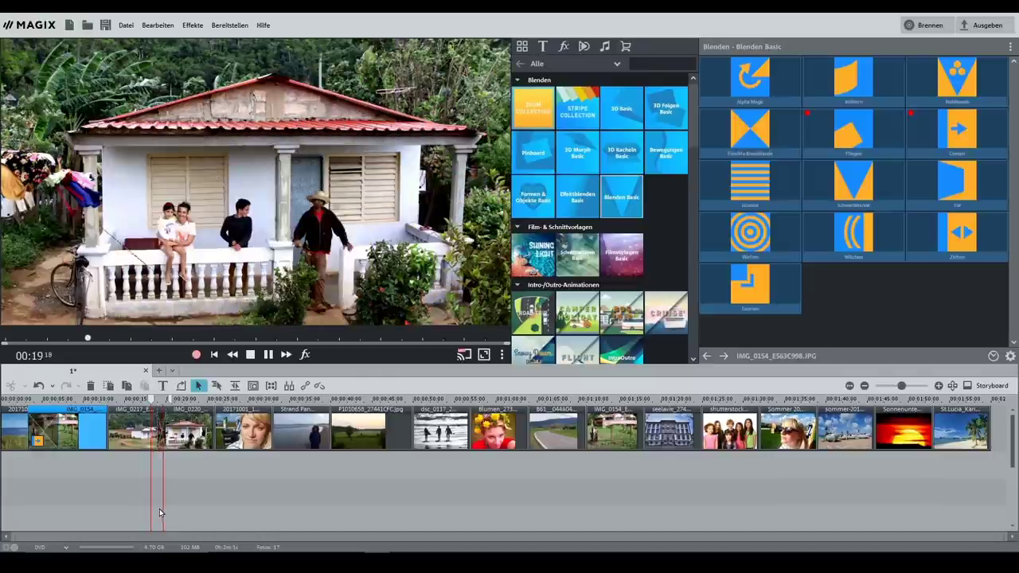
left_click(252, 358)
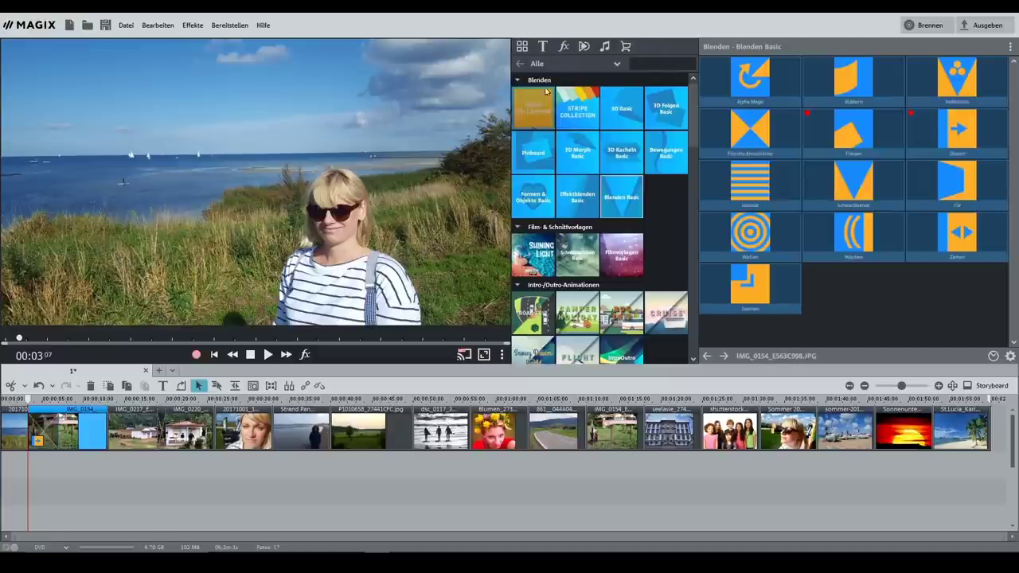
- Open the Vorspann/Abspann Basic title templates and preview the Aqueous (Outro) template
left_click(540, 48)
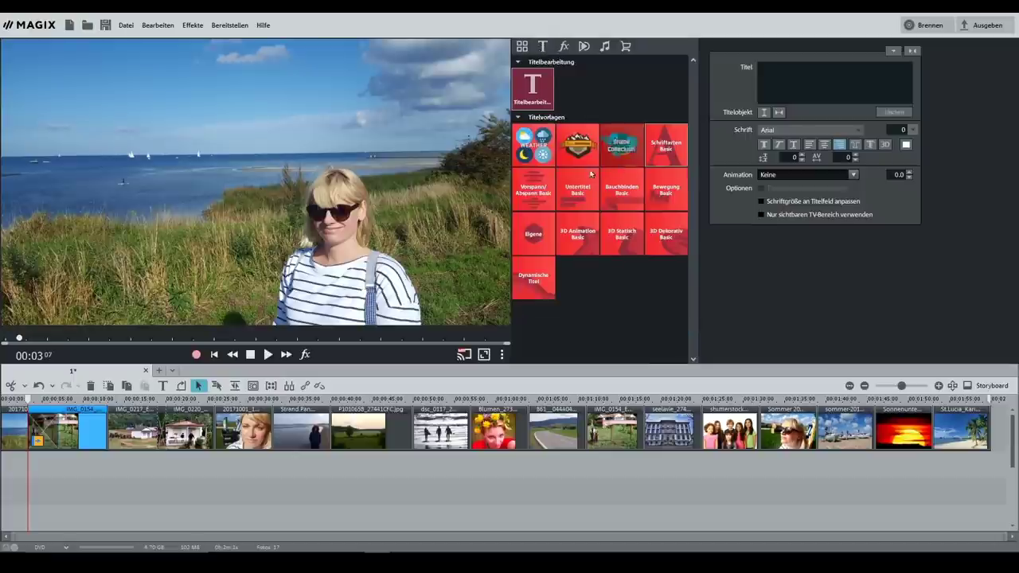
left_click(538, 199)
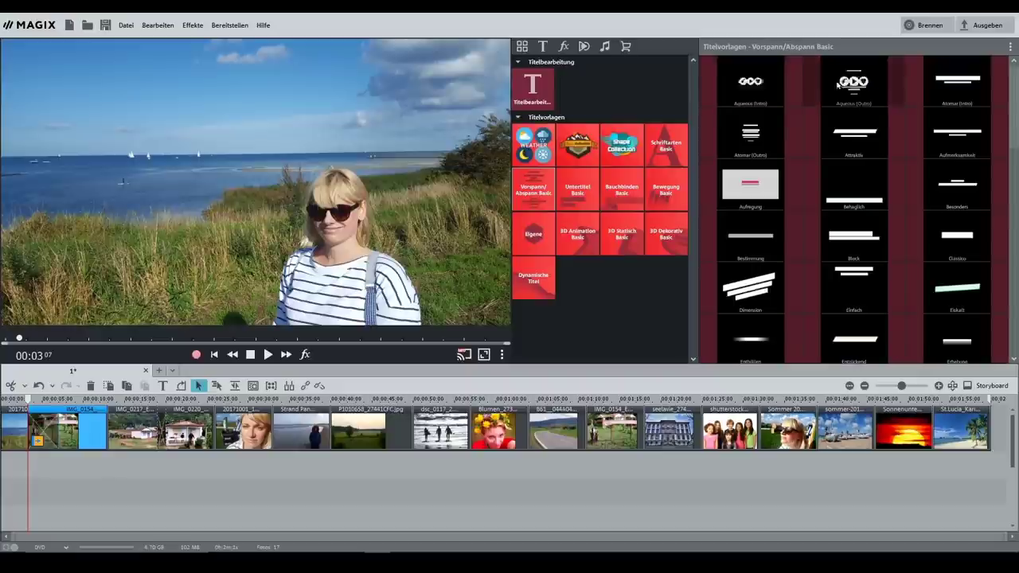
left_click(851, 83)
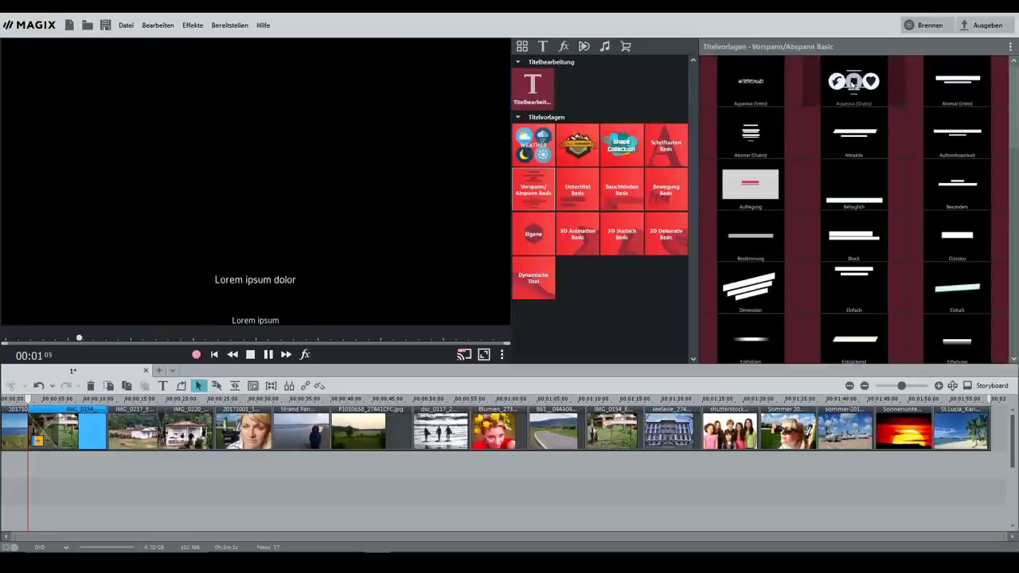
- Preview the Atomar (Intro) title template and place it on the track below the photos at the start of the timeline
left_click(957, 82)
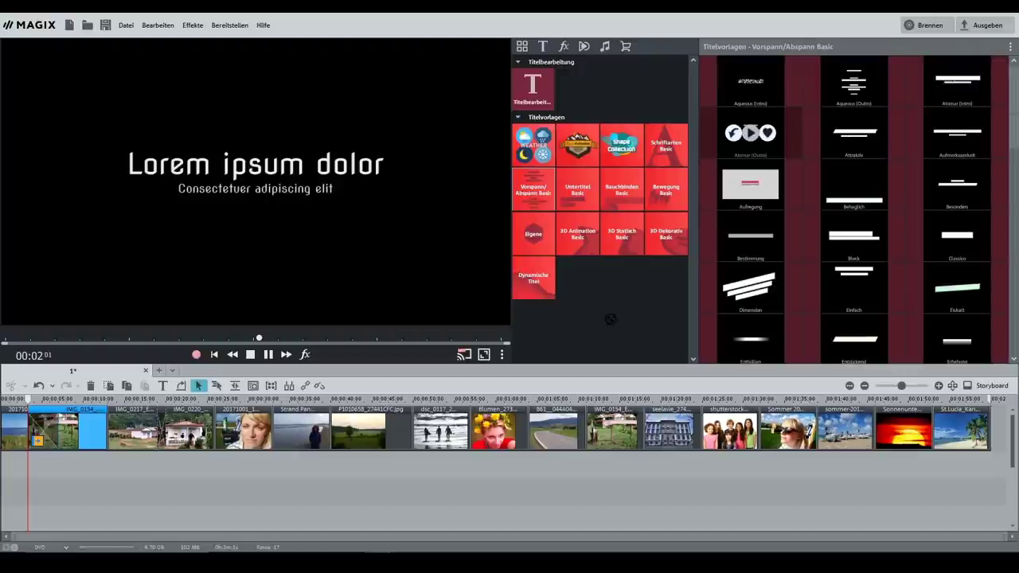
left_click_drag(293, 477, 46, 476)
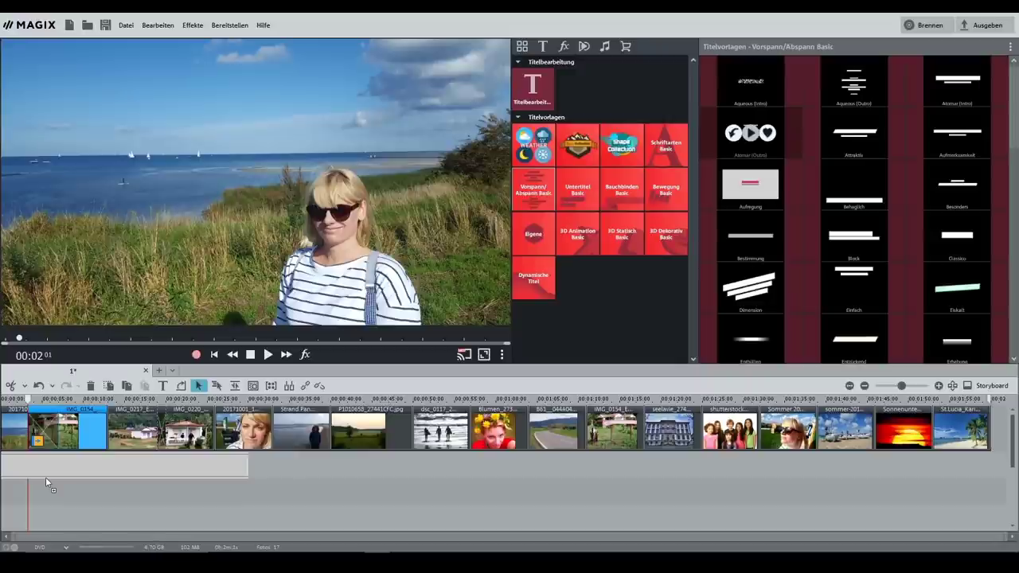
mouse_move(46, 477)
left_mouse_down()
mouse_move(142, 463)
mouse_move(387, 469)
mouse_move(36, 481)
left_mouse_up()
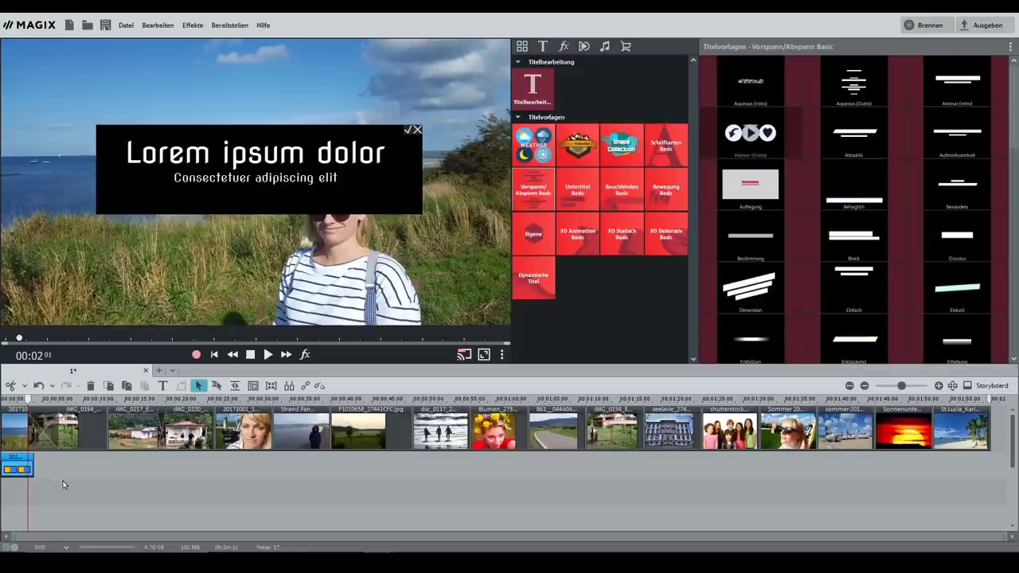
- Replace the title's placeholder text with "Sommerurlaub 2019" and apply it
left_click(114, 171)
type("S")
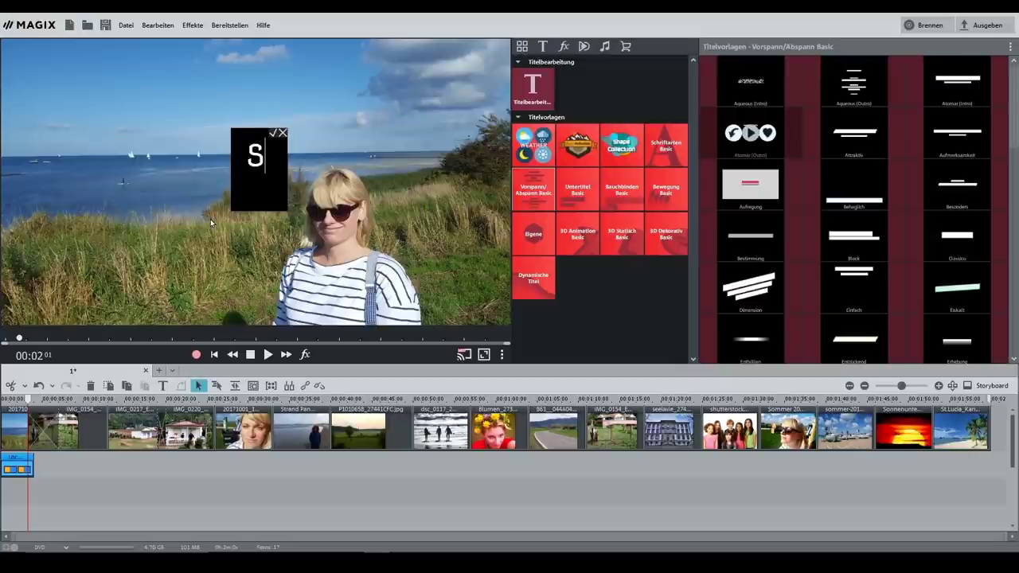
type("ommeru")
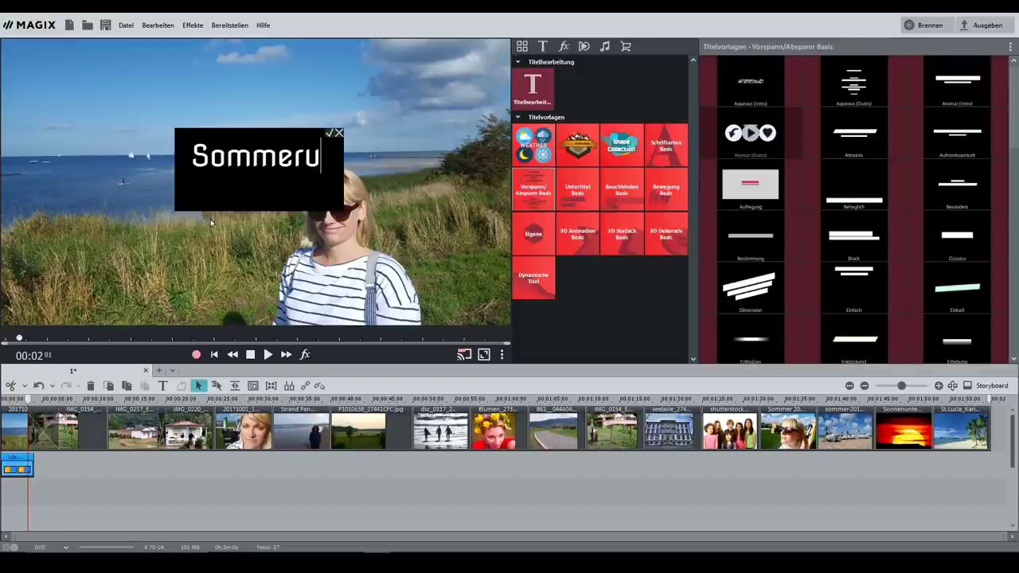
type("rlaub 2019")
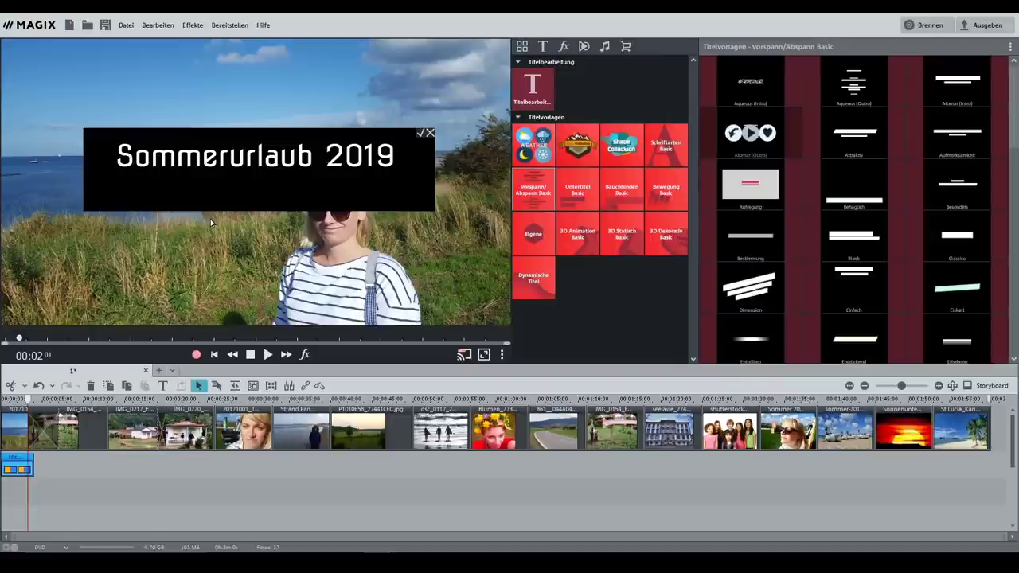
left_click(420, 134)
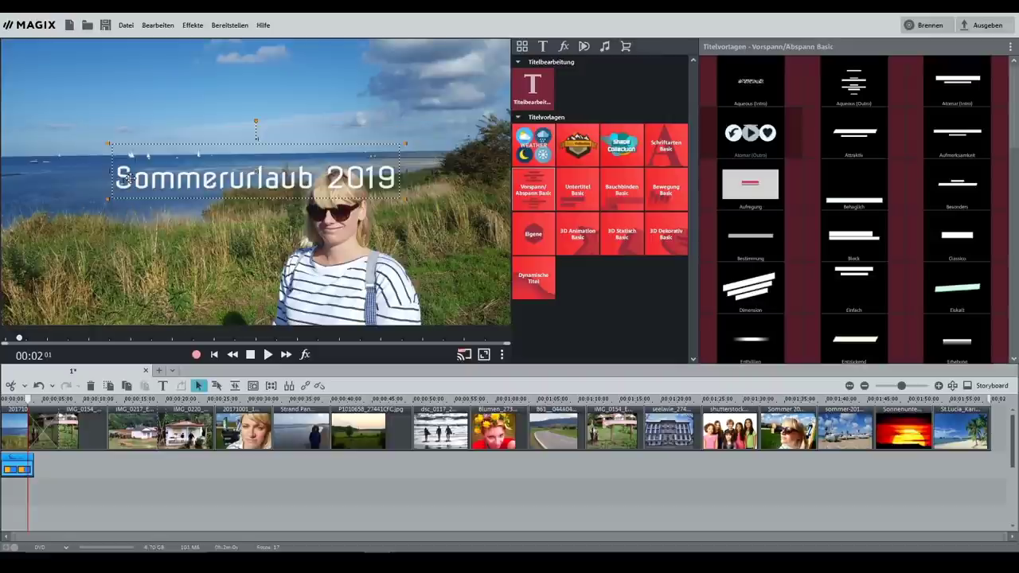
- Enlarge the Sommerurlaub 2019 title and move it to the upper left of the picture, above the woman's head
left_click_drag(330, 174, 383, 94)
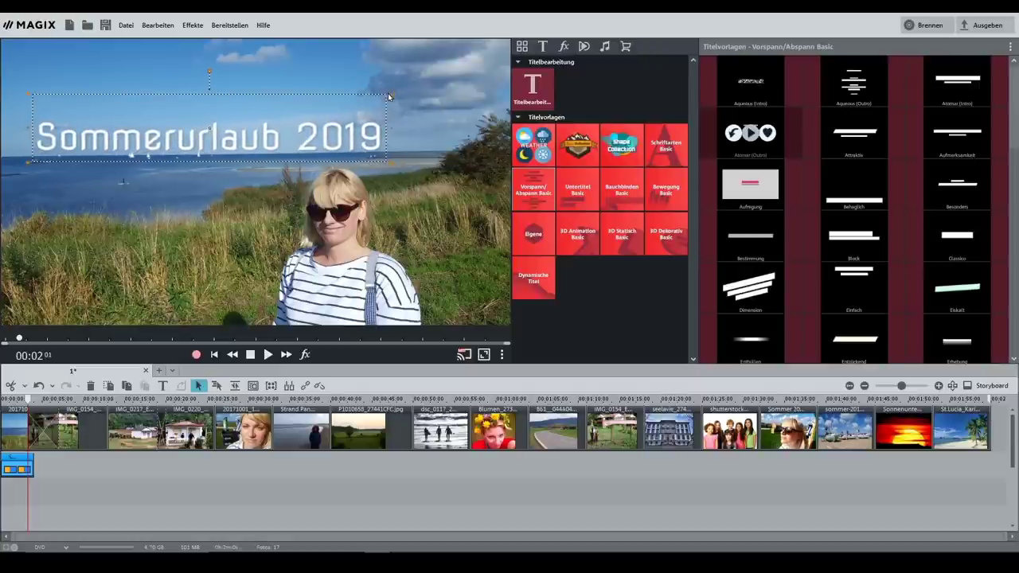
left_click_drag(392, 95, 385, 96)
mouse_move(209, 70)
left_mouse_down()
mouse_move(171, 79)
mouse_move(252, 99)
mouse_move(191, 76)
left_mouse_up()
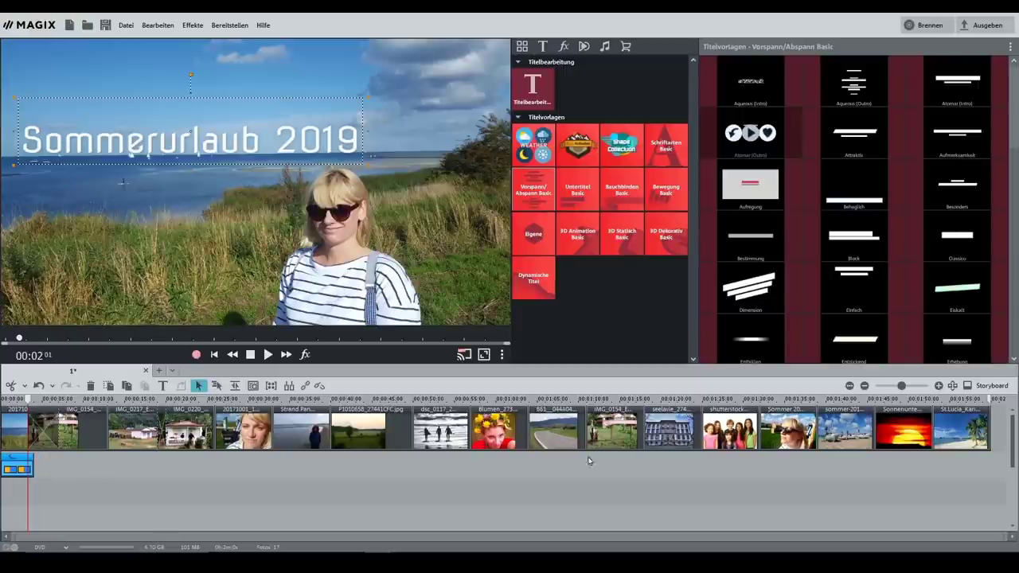
- Try moving the Sommerurlaub 2019 title beneath IMG_0154, and move it back to the start of the timeline
left_click(938, 386)
left_click(938, 386)
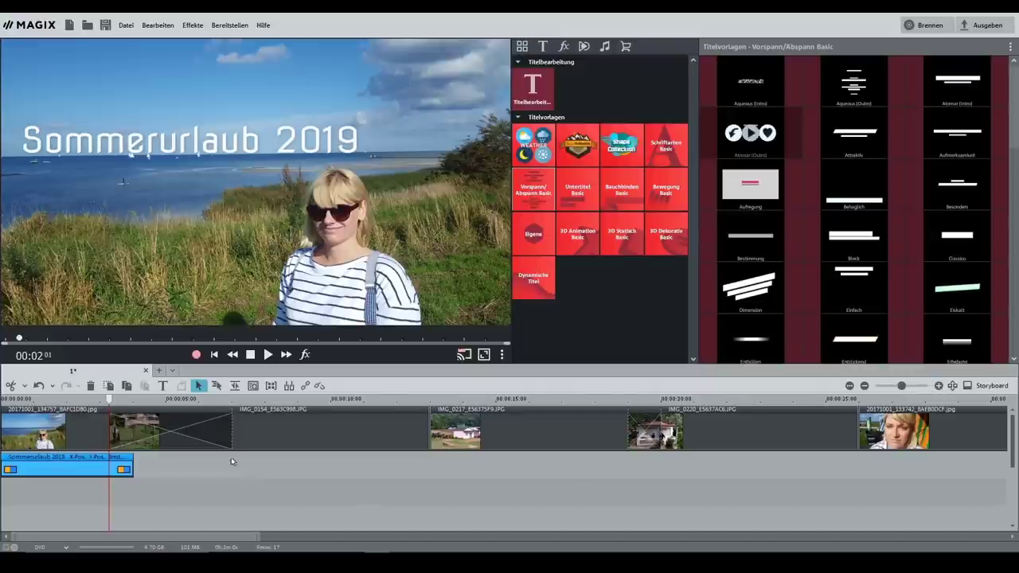
left_click_drag(83, 462, 322, 461)
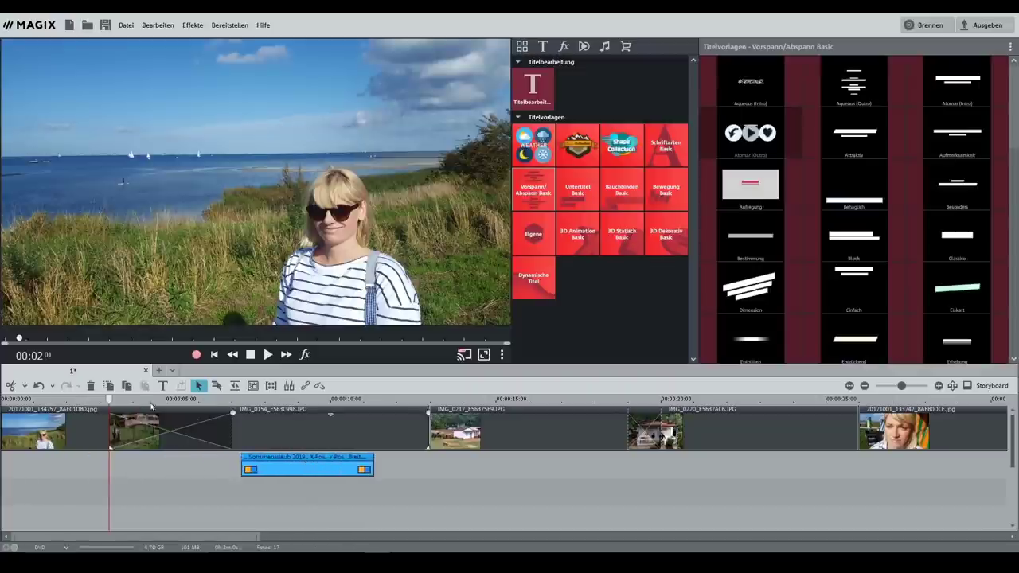
left_click_drag(103, 398, 69, 420)
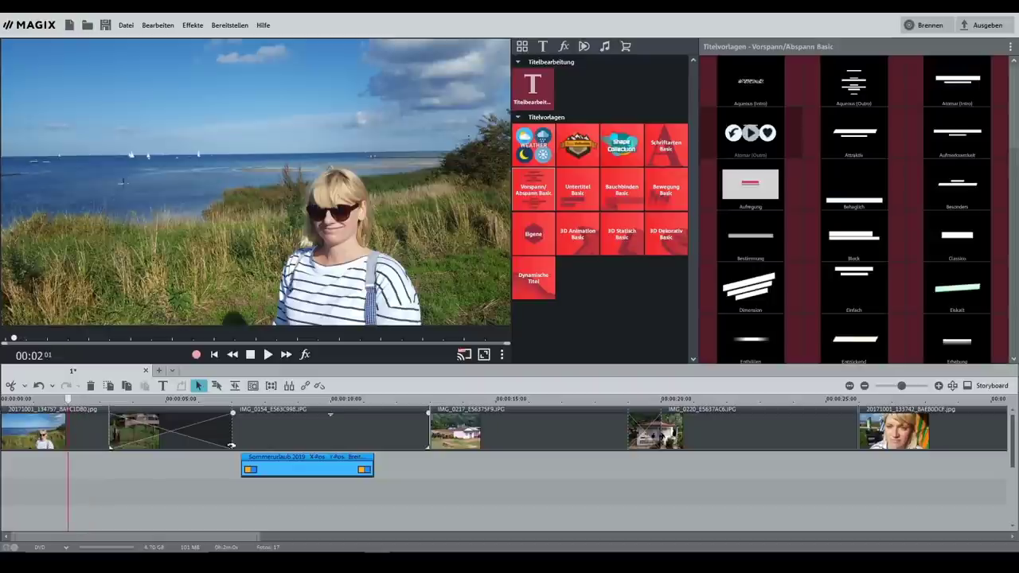
left_click_drag(280, 460, 30, 462)
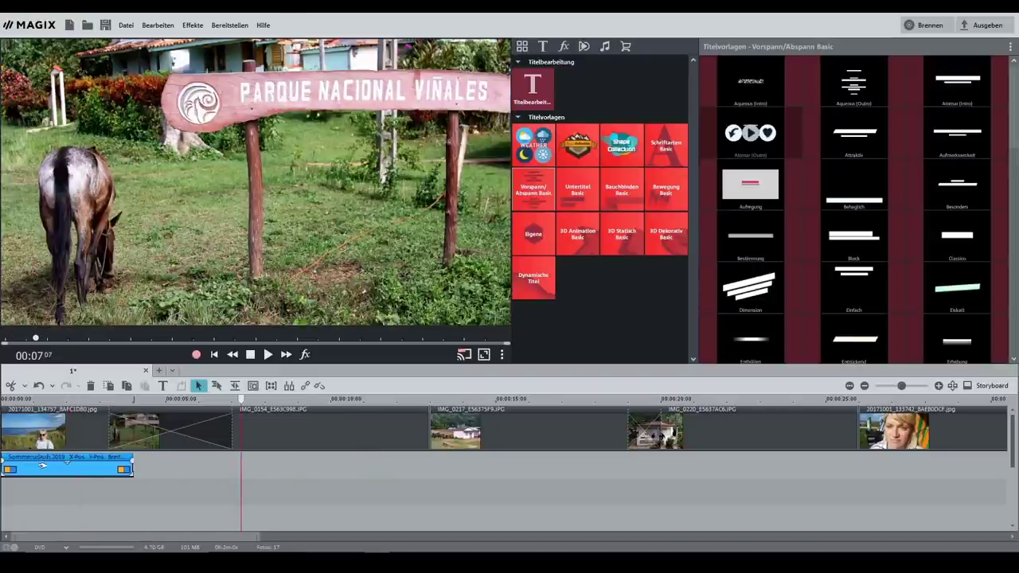
- Shorten the Sommerurlaub 2019 title to end within the first photo, and give it a fade-in and fade-out, checked at 00:01:16
left_click_drag(134, 471, 101, 471)
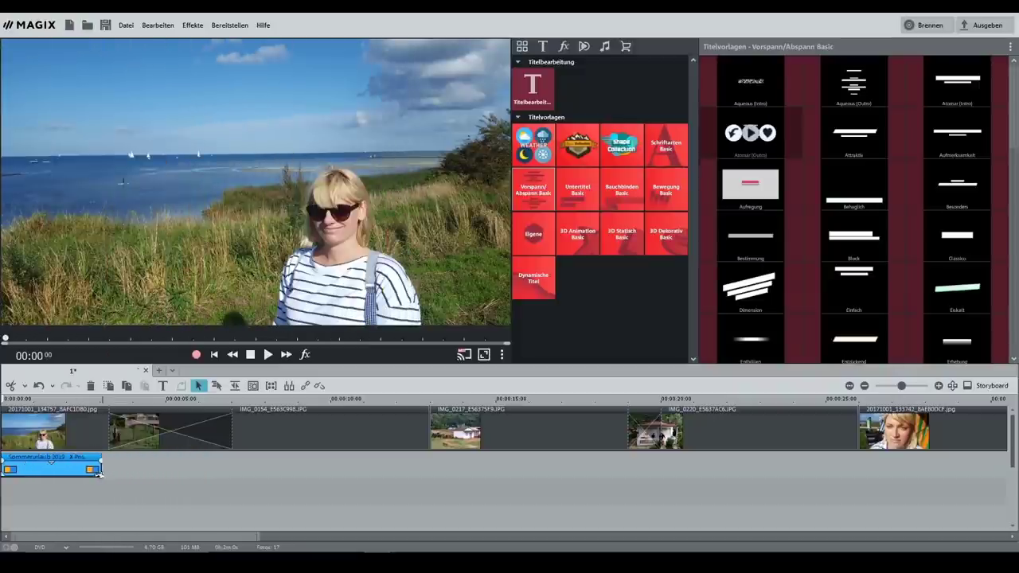
mouse_move(66, 459)
left_click_drag(99, 459, 78, 460)
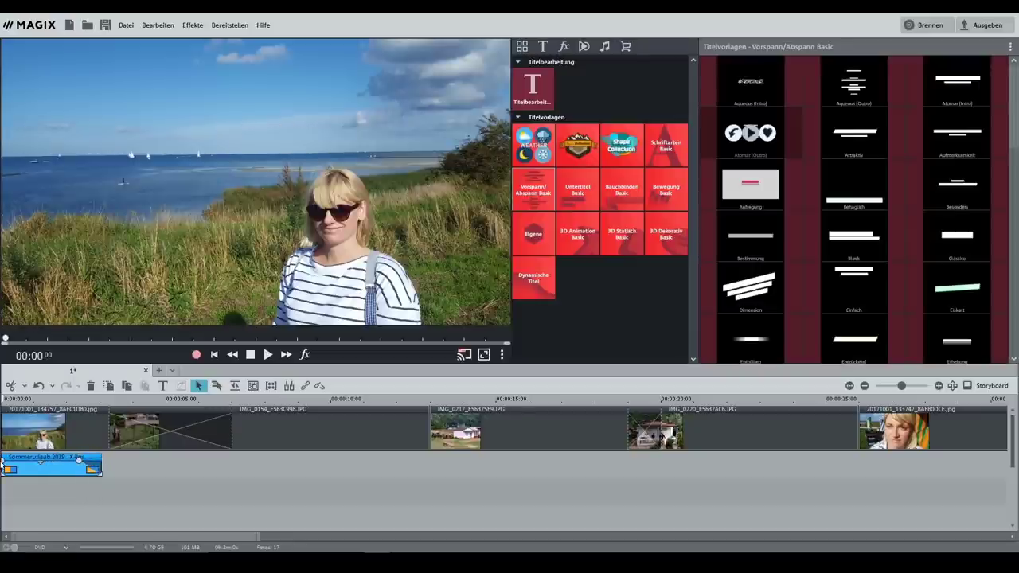
left_click(18, 400)
left_click_drag(17, 399, 54, 409)
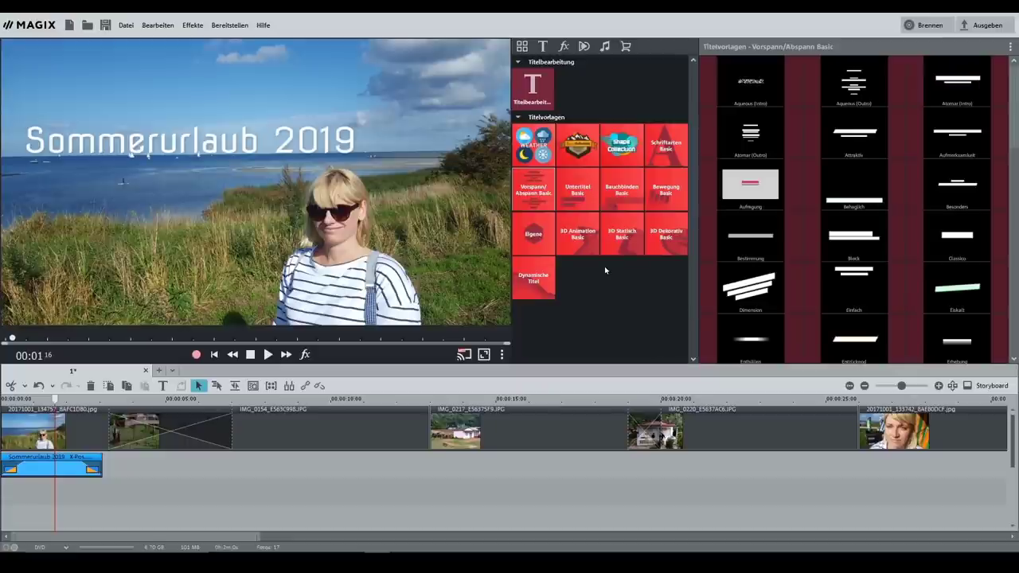
- Open the Photostory-Musik collection, and browse the transition, title and film templates offered in the store
left_click(522, 46)
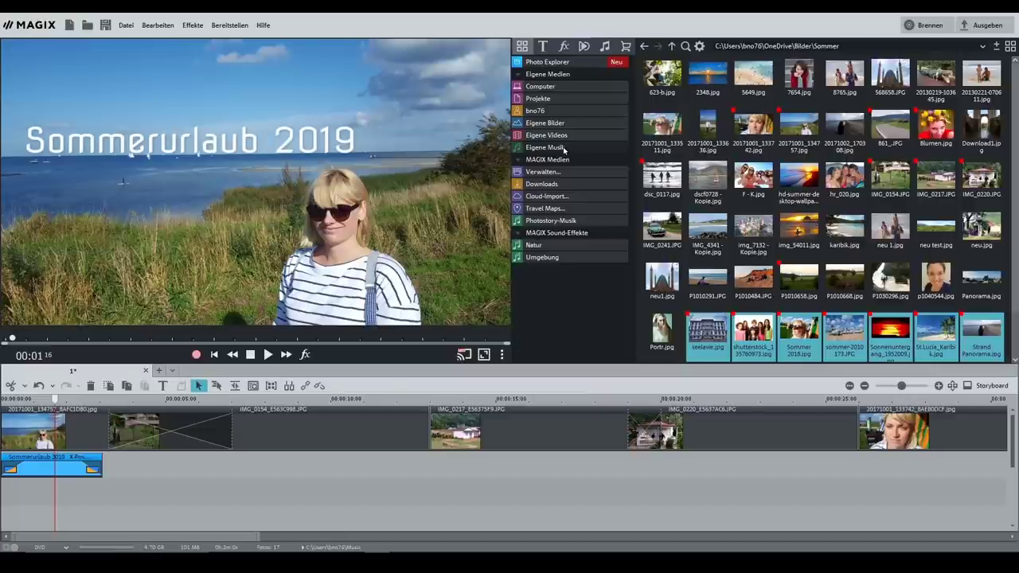
left_click(590, 222)
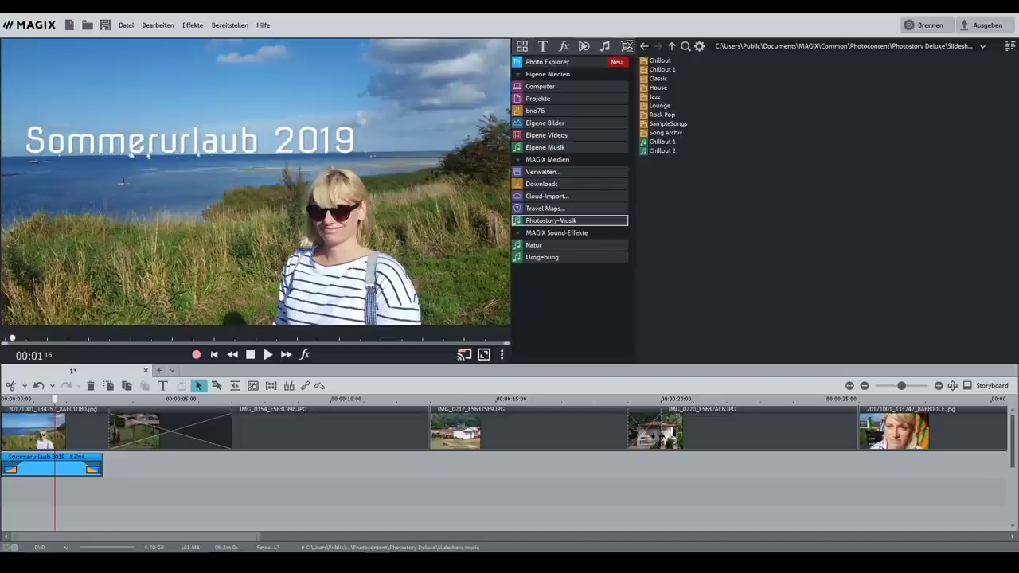
left_click(626, 46)
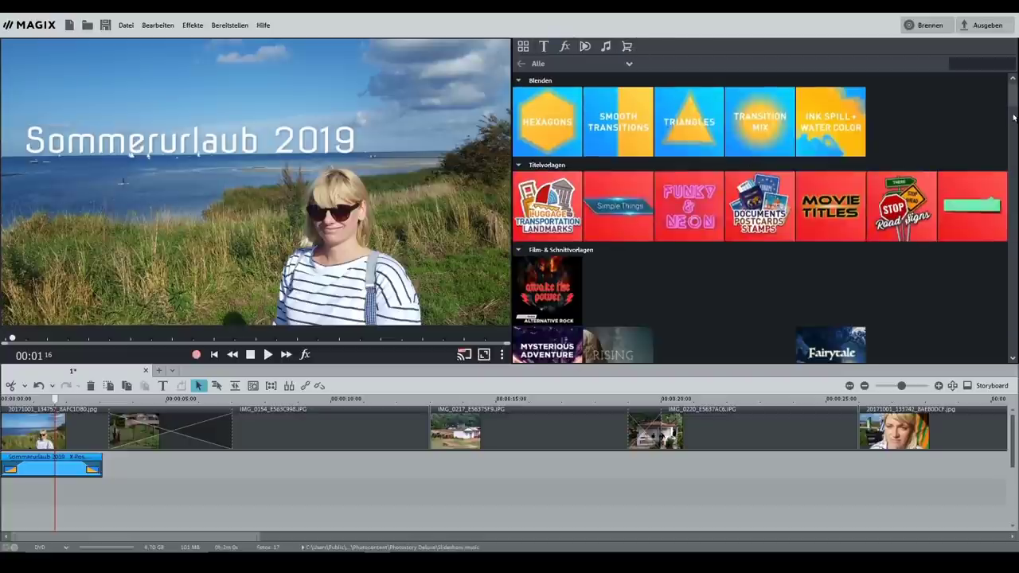
scroll(1015, 110, "down", 1)
left_click_drag(1014, 111, 1013, 87)
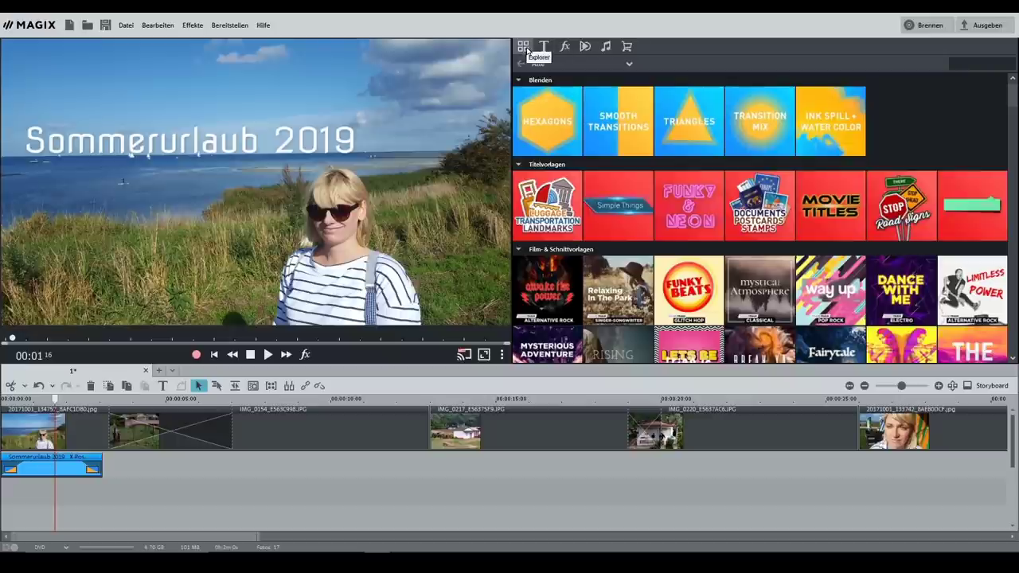
- Open the Holiday Feelings song collection and listen to a preview of the song French Musette
left_click(604, 47)
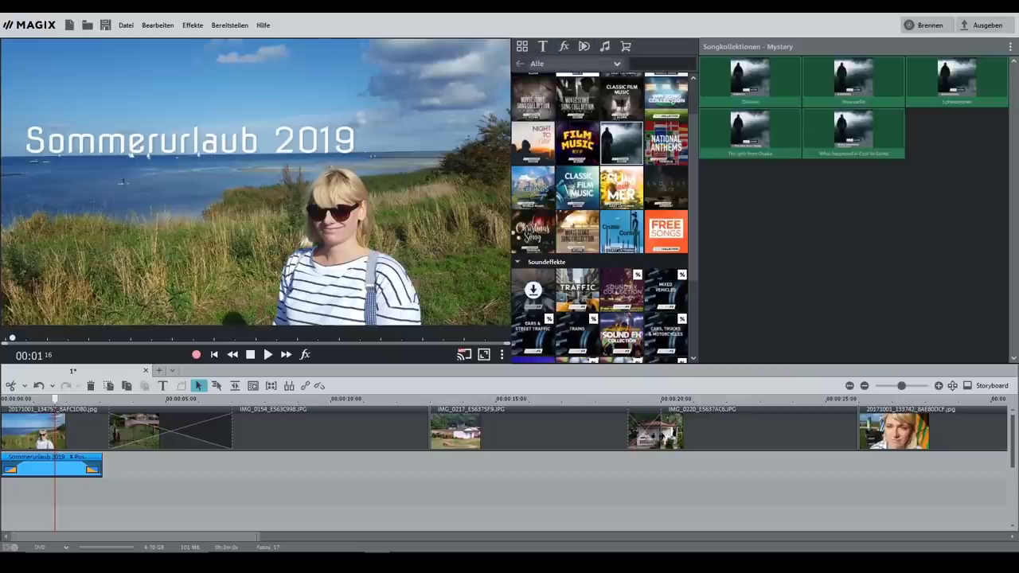
left_click_drag(694, 133, 696, 86)
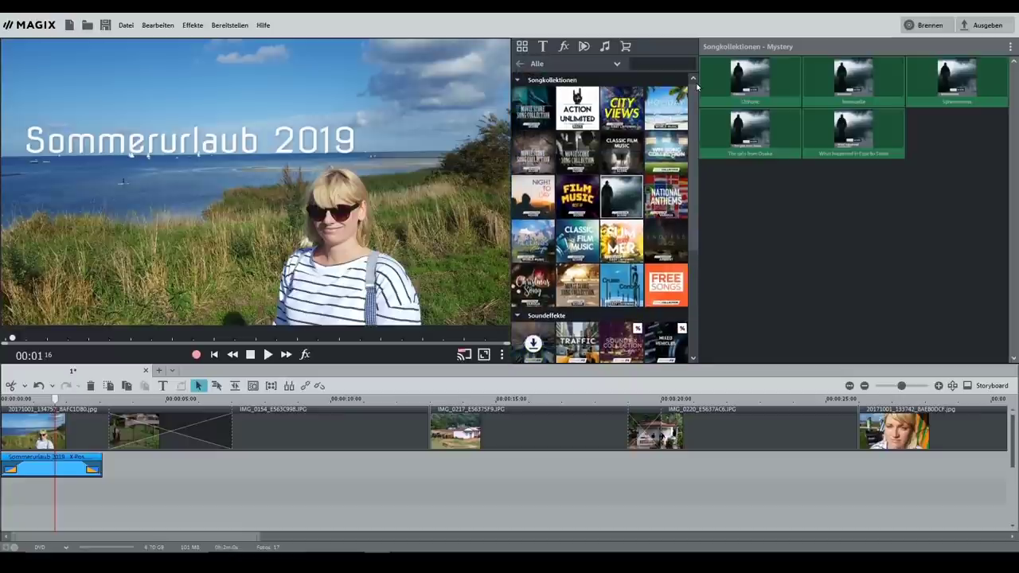
left_click(661, 105)
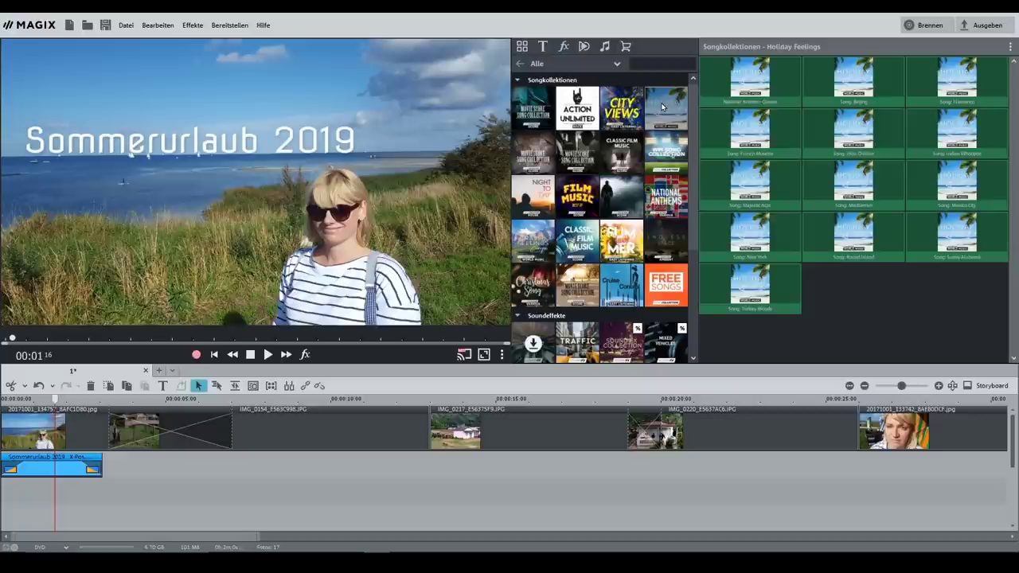
left_click(749, 129)
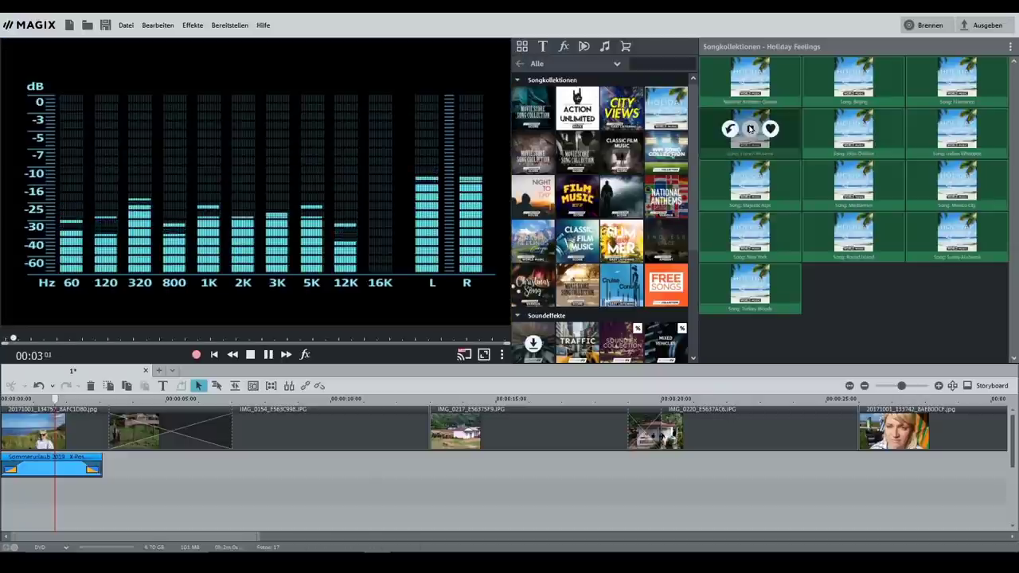
left_click(749, 129)
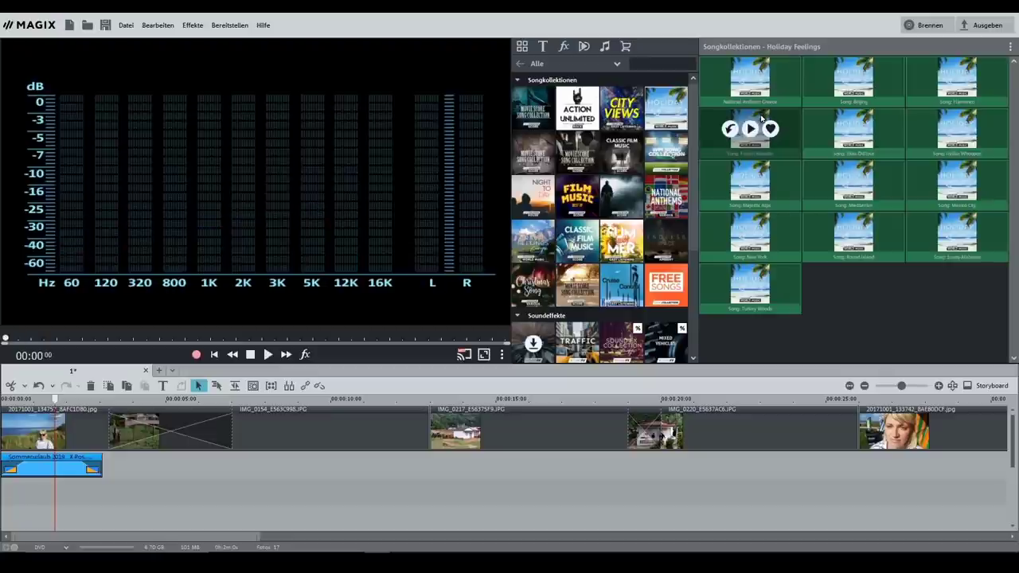
- Place French Musette beneath the title from the start of the timeline, and shorten it to end with the last photo
mouse_move(746, 116)
left_mouse_down()
mouse_move(742, 145)
mouse_move(350, 499)
mouse_move(22, 509)
mouse_move(199, 499)
mouse_move(35, 514)
left_mouse_up()
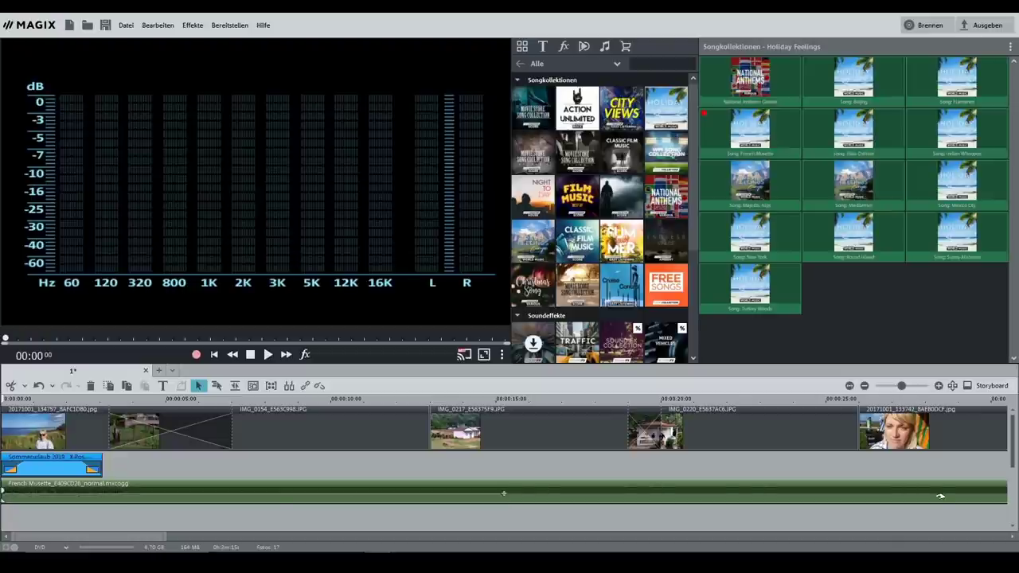
left_click(865, 385)
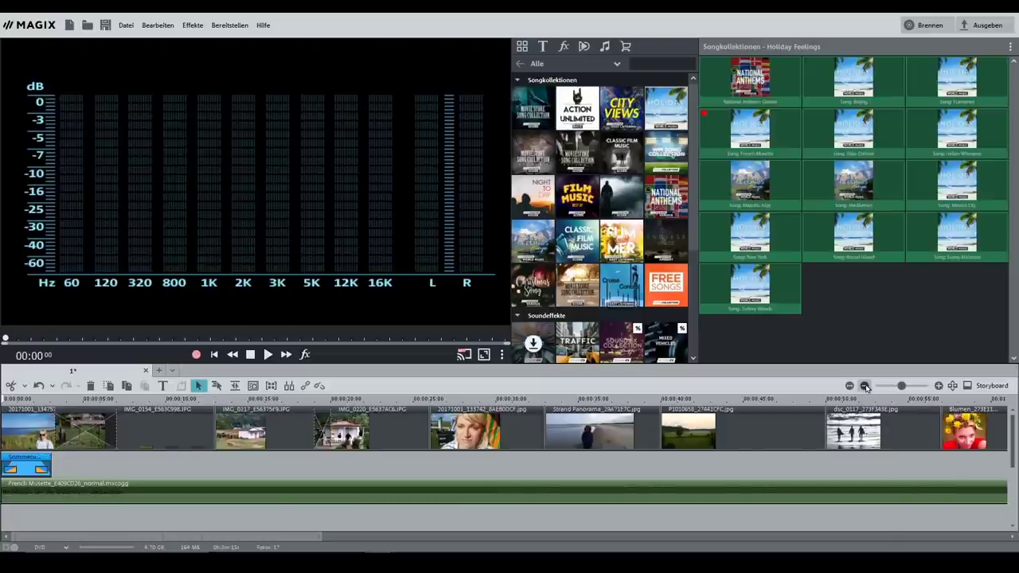
left_click(865, 386)
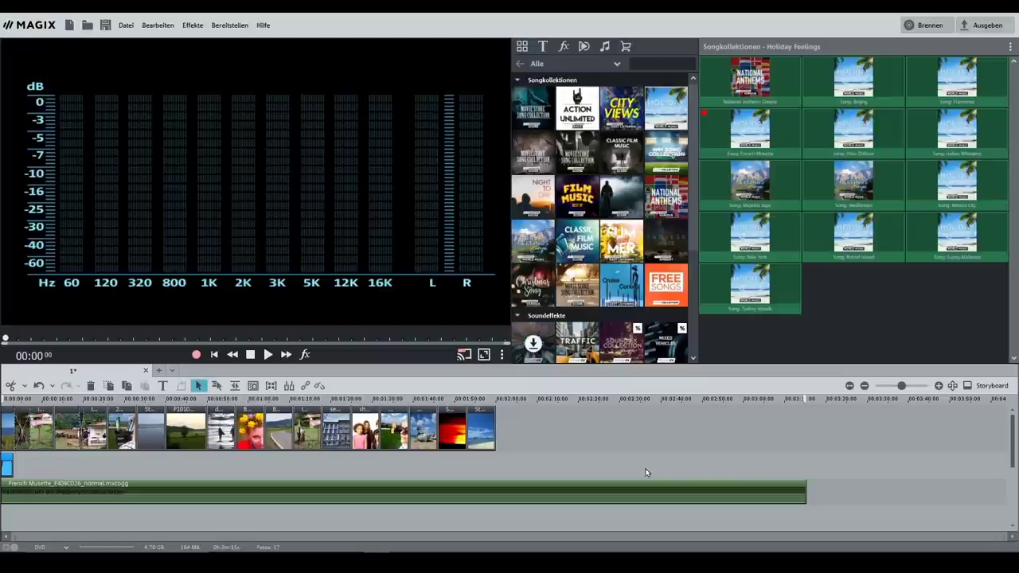
left_click_drag(804, 500, 562, 500)
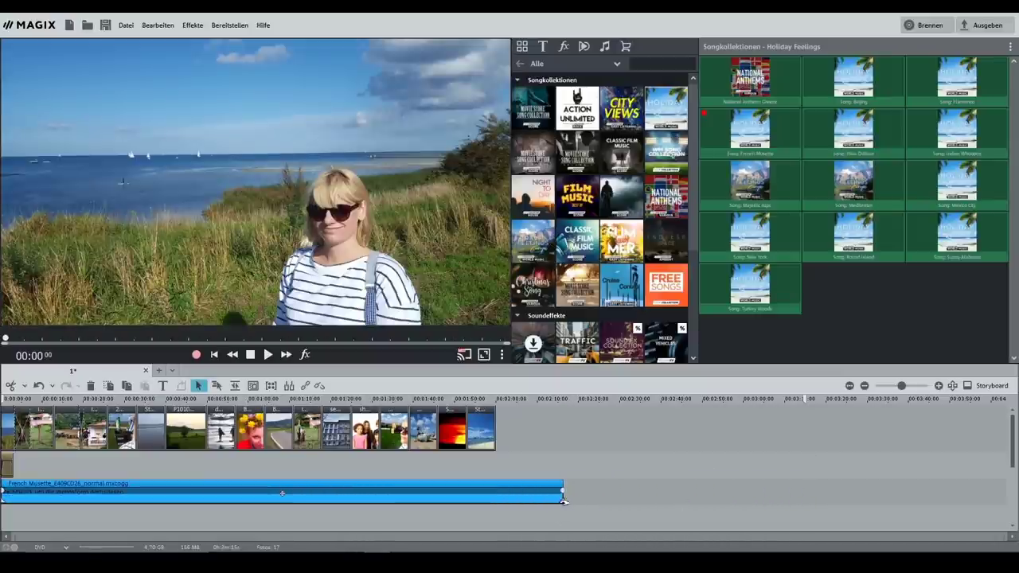
left_click_drag(557, 500, 495, 500)
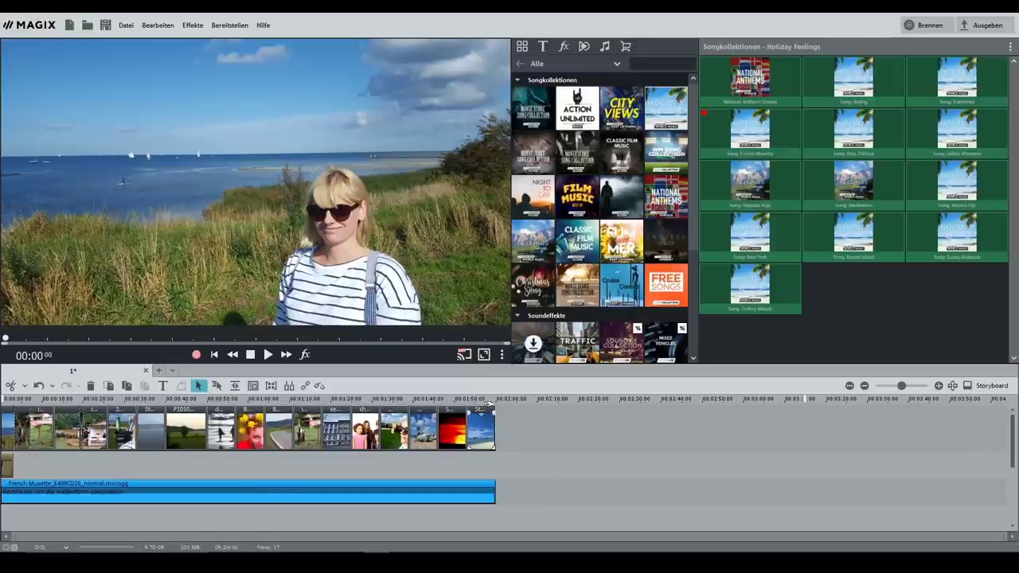
- Add a fade-out to the end of the French Musette track and to the final palm beach photo
left_click(494, 401)
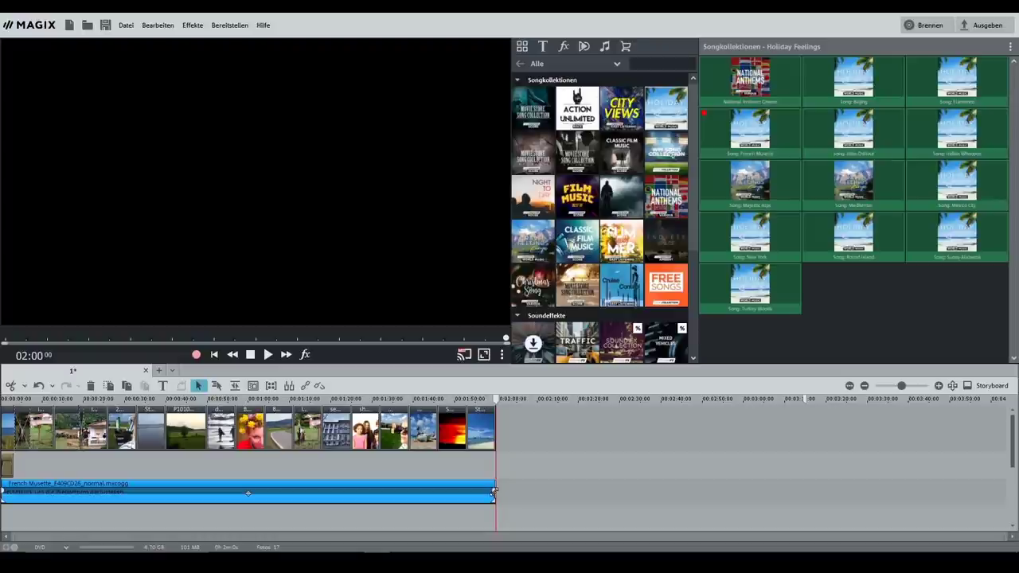
key("Home")
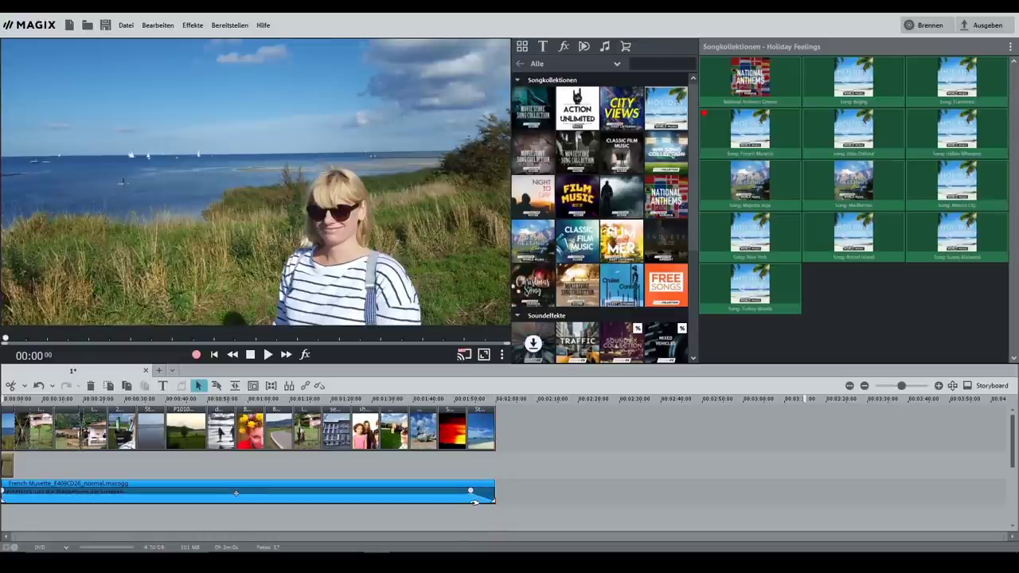
left_click(486, 430)
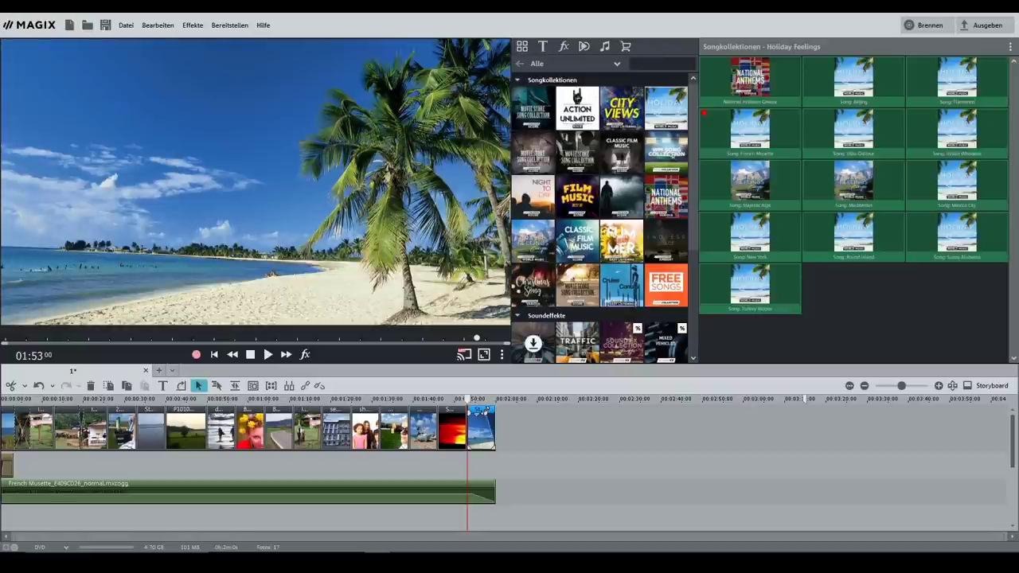
mouse_move(481, 407)
left_mouse_down()
mouse_move(513, 406)
mouse_move(498, 408)
left_mouse_up()
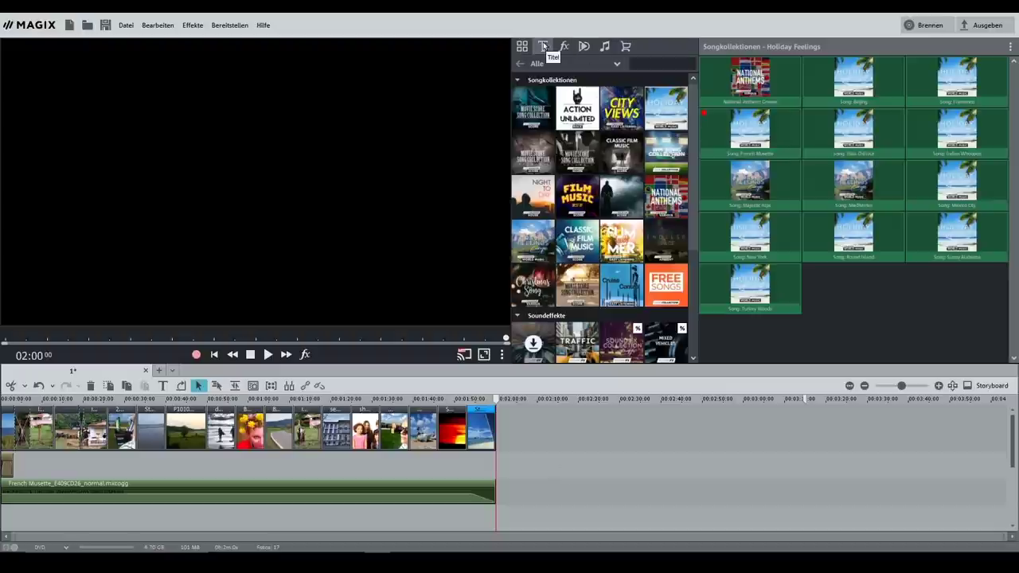
- Preview Vorspann/Abspann Basic title templates and place the Aquosus (Outro) credits directly after the last photo, on the title track at 02:00
left_click(541, 45)
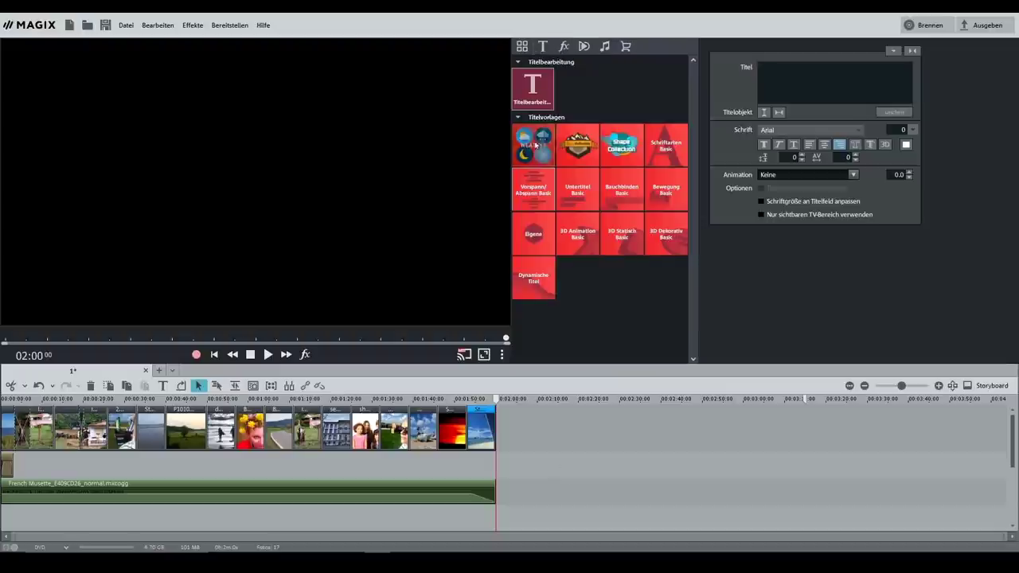
left_click(530, 197)
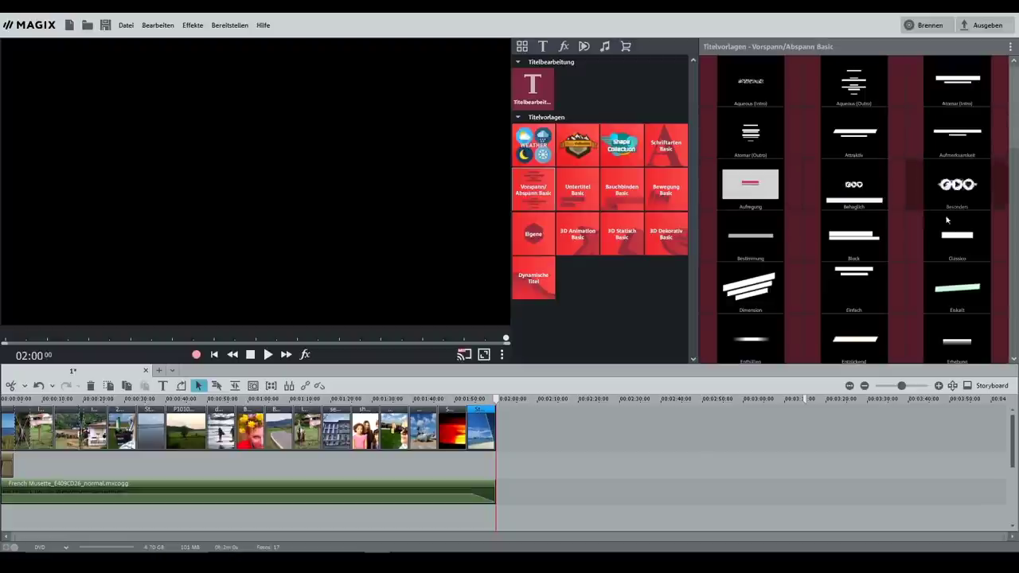
left_click(957, 288)
mouse_move(854, 239)
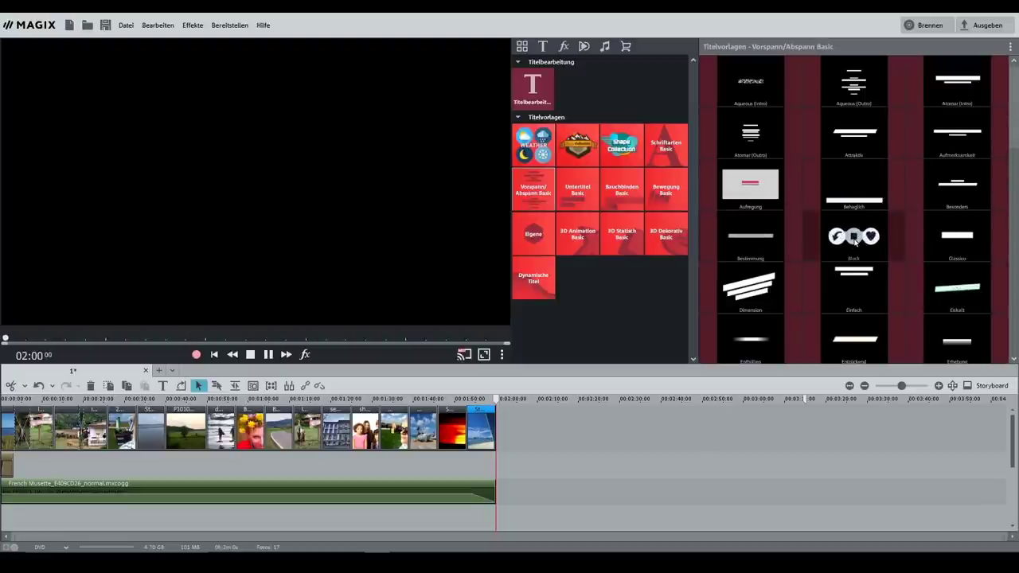
left_click(858, 81)
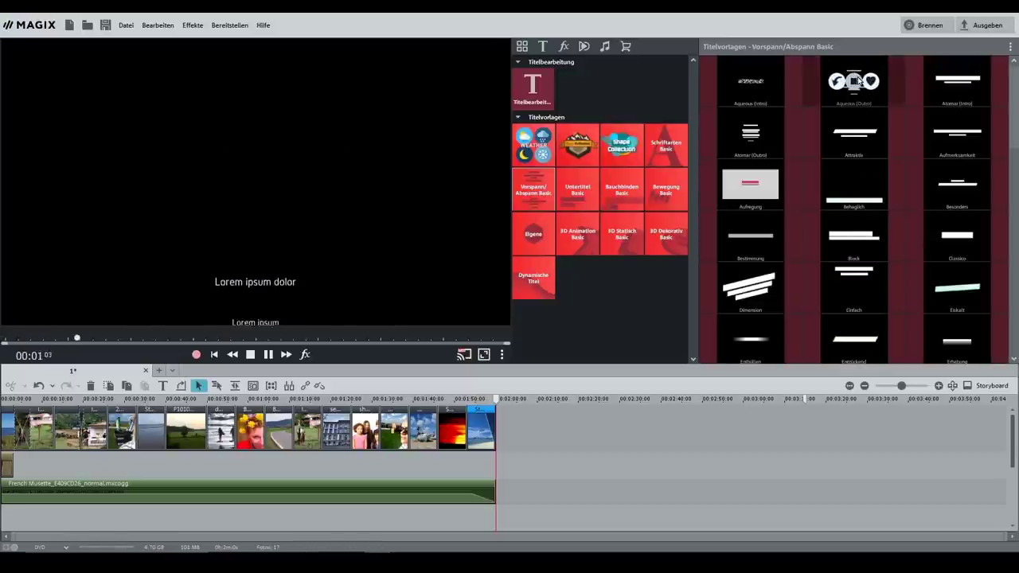
left_click_drag(858, 79, 523, 475)
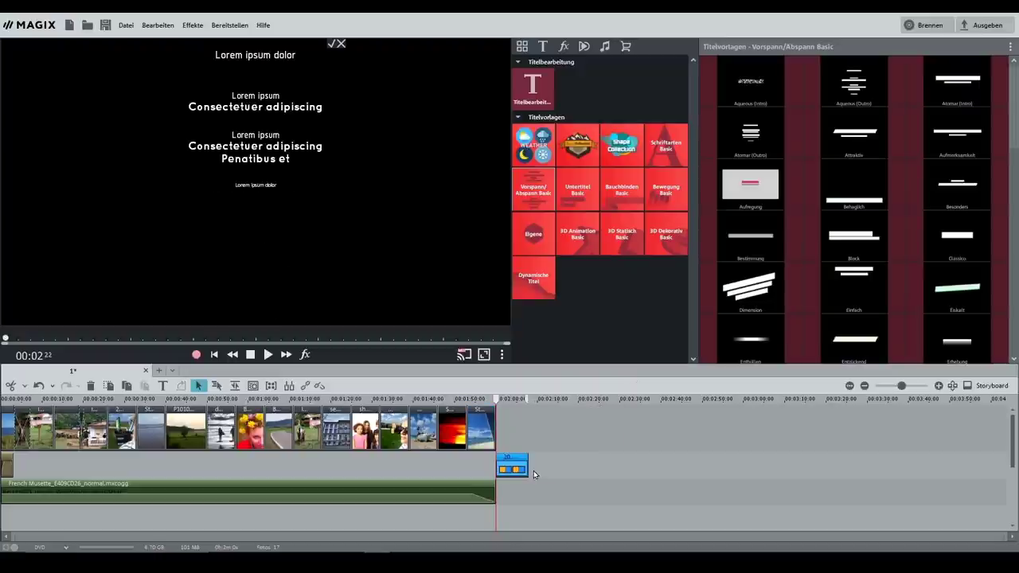